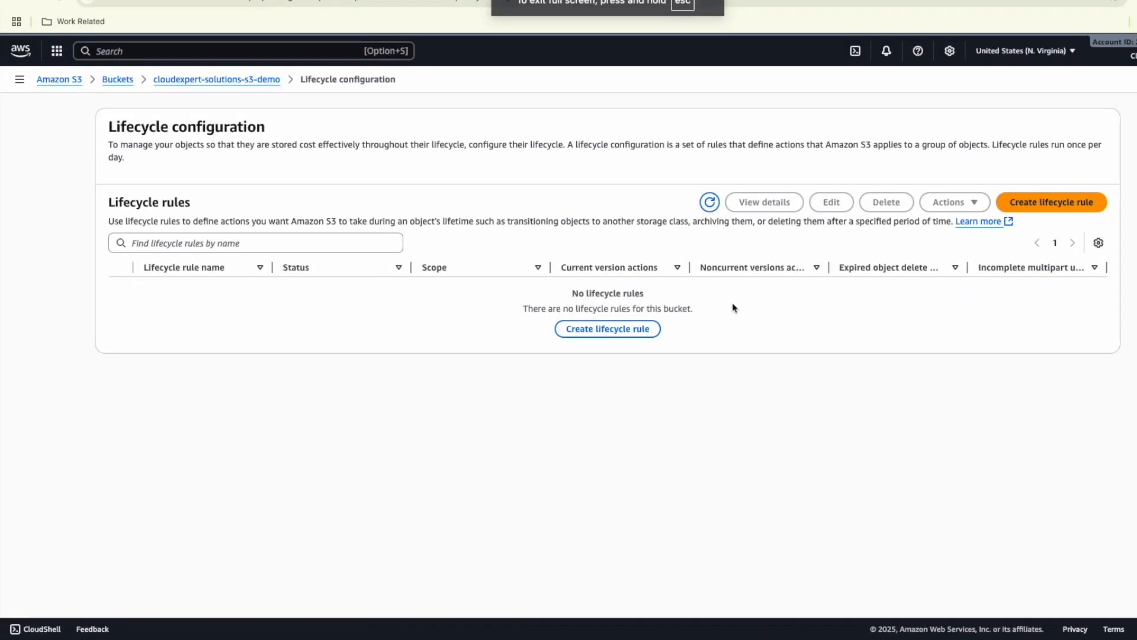
left_click(218, 83)
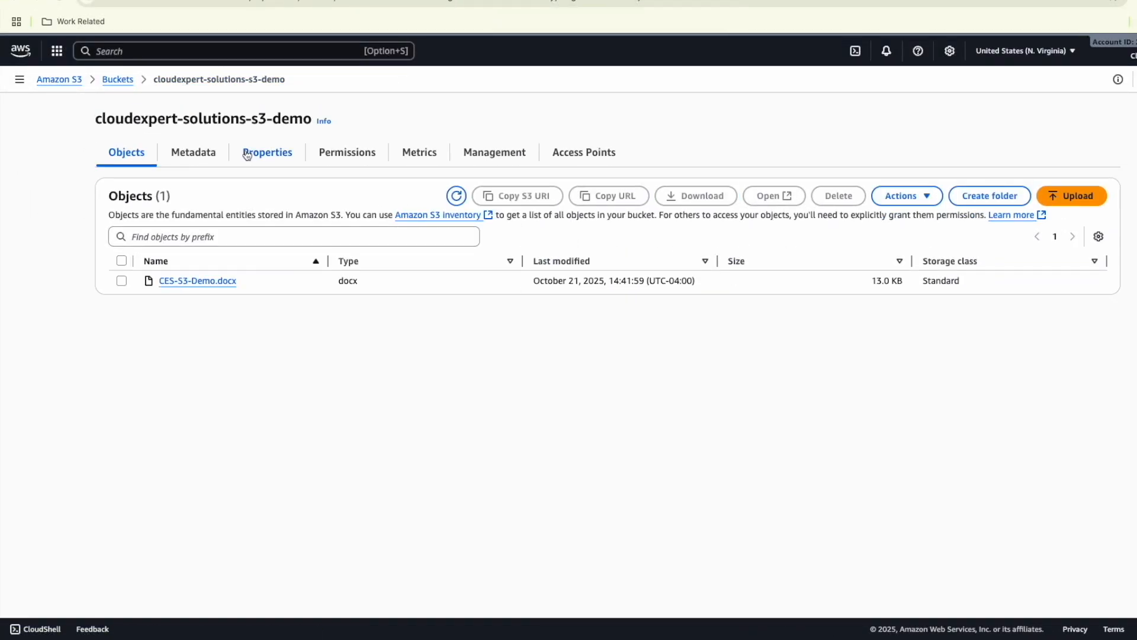
left_click(501, 154)
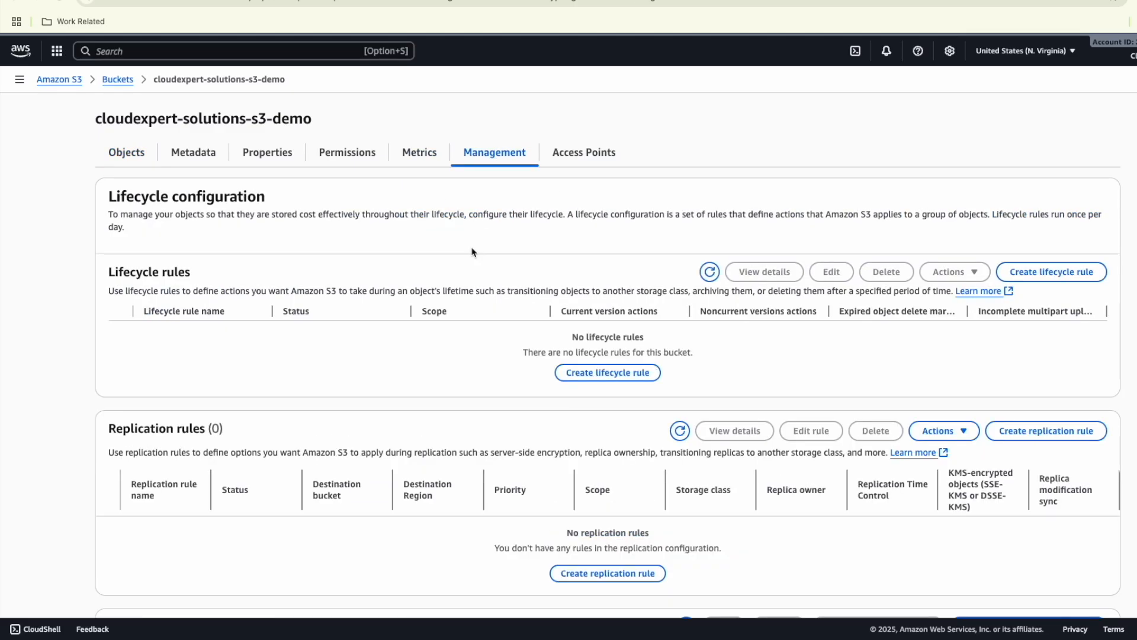
scroll(444, 406, "down", 3)
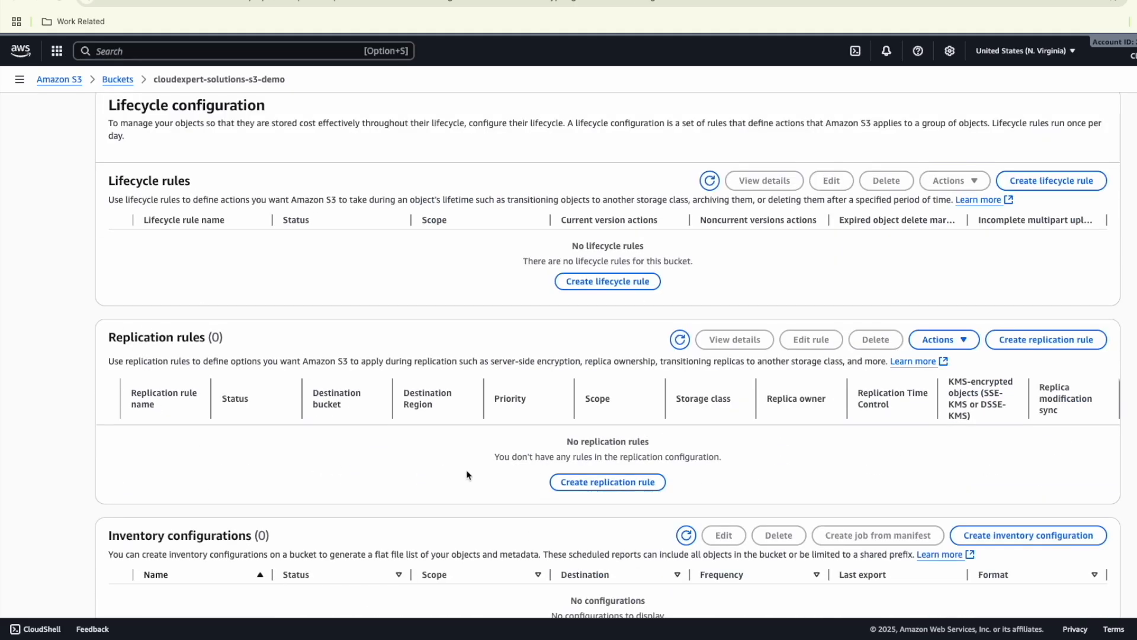
left_click(584, 487)
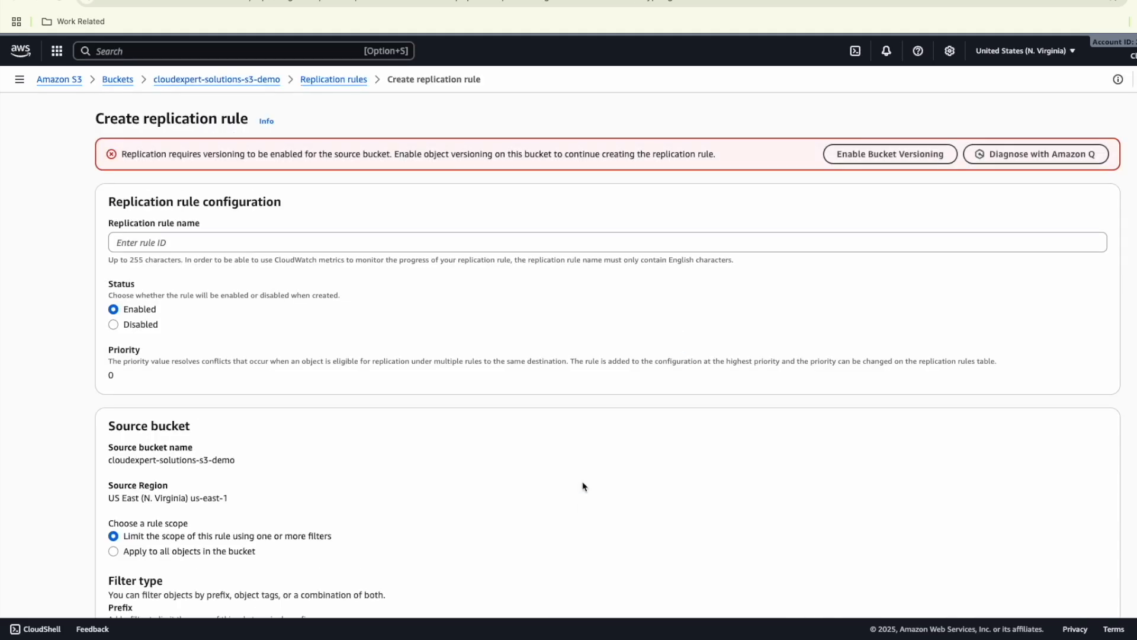
Enable Bucket Versioning on the cloudexpert-solutions-s3-demo bucket and save the change
left_click(256, 81)
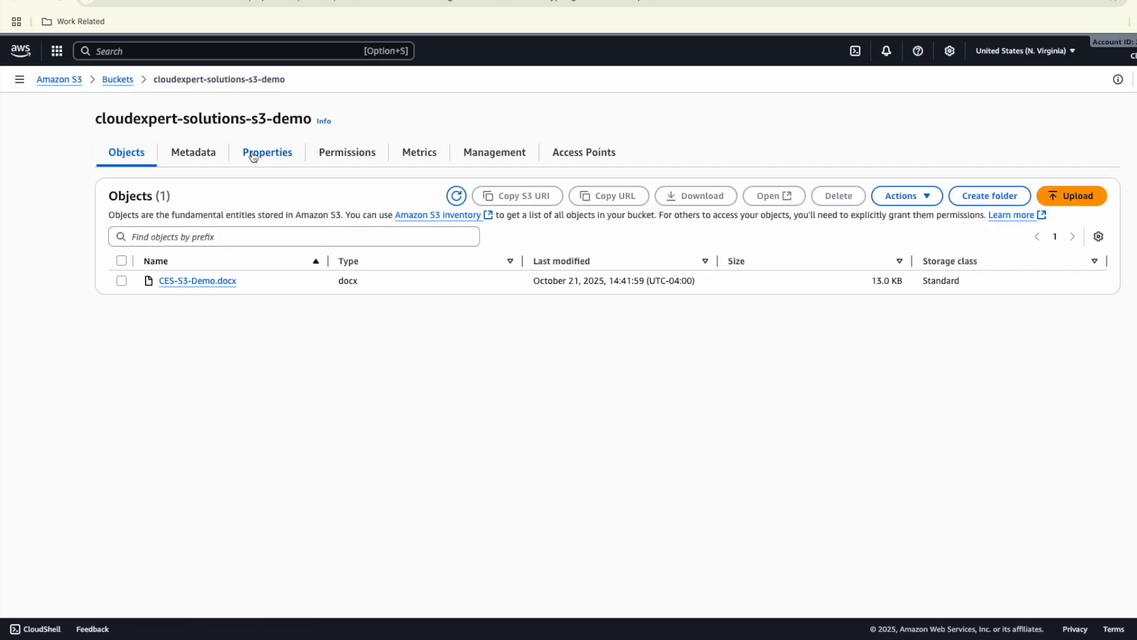
left_click(261, 154)
scroll(278, 454, "down", 1)
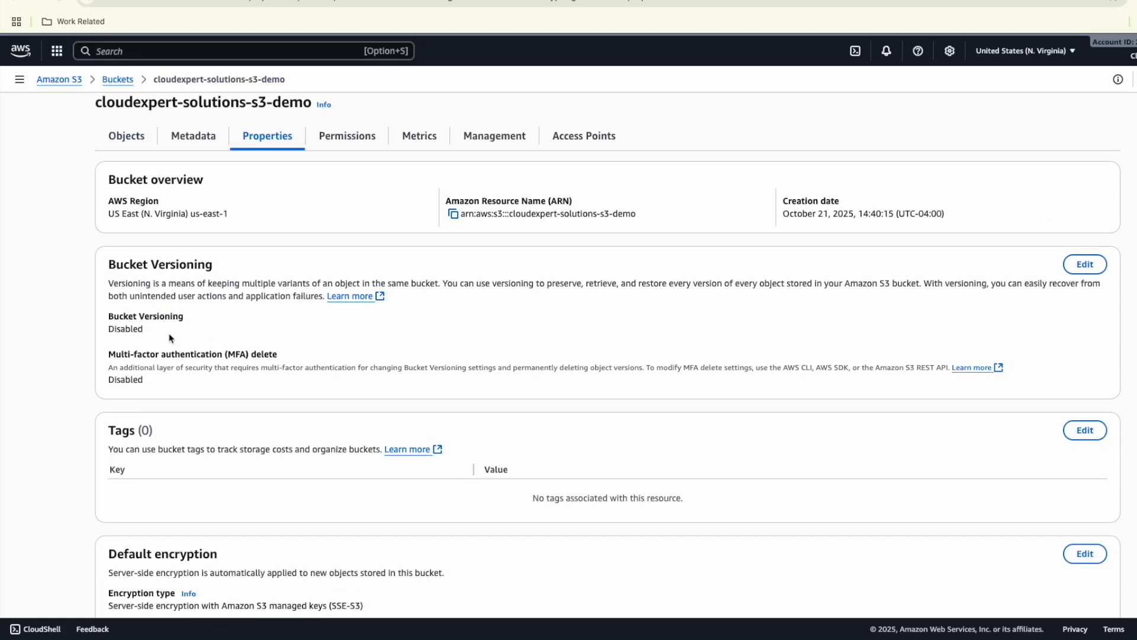
left_click(1085, 264)
left_click(113, 248)
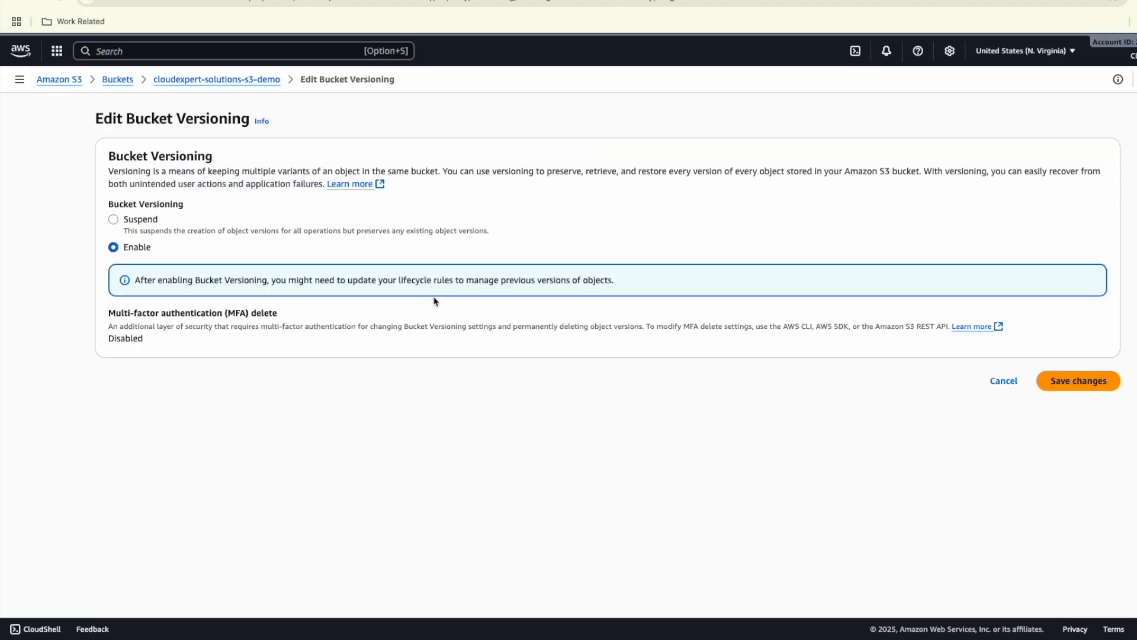
left_click(1079, 380)
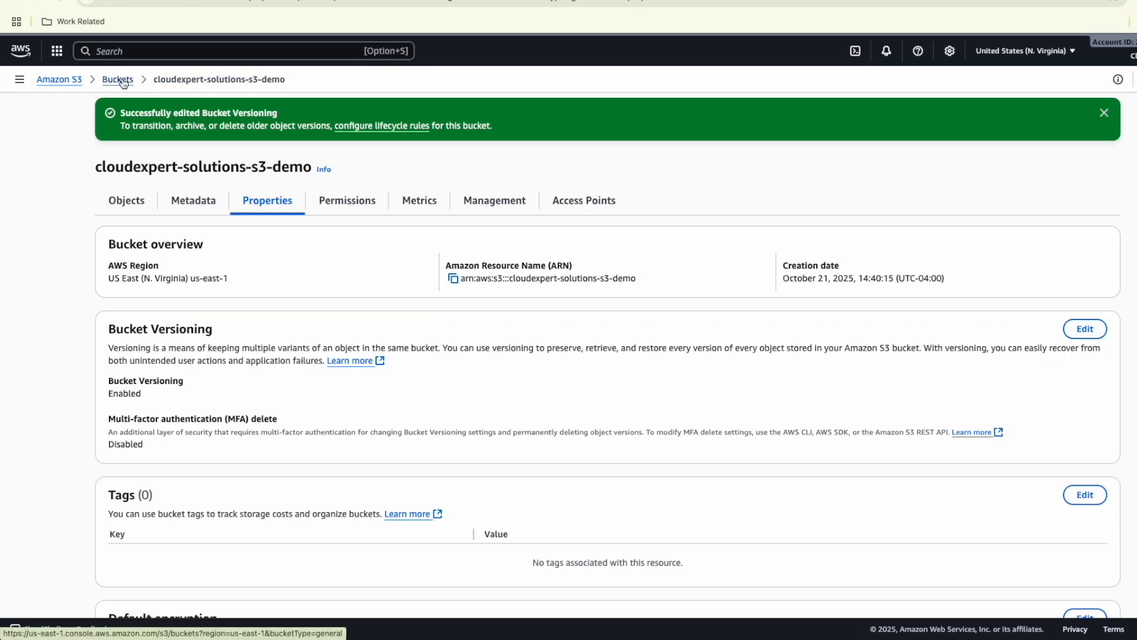
Enable Bucket Versioning on the aws-terraform-script-library bucket, save it and check the versioning status
left_click(123, 83)
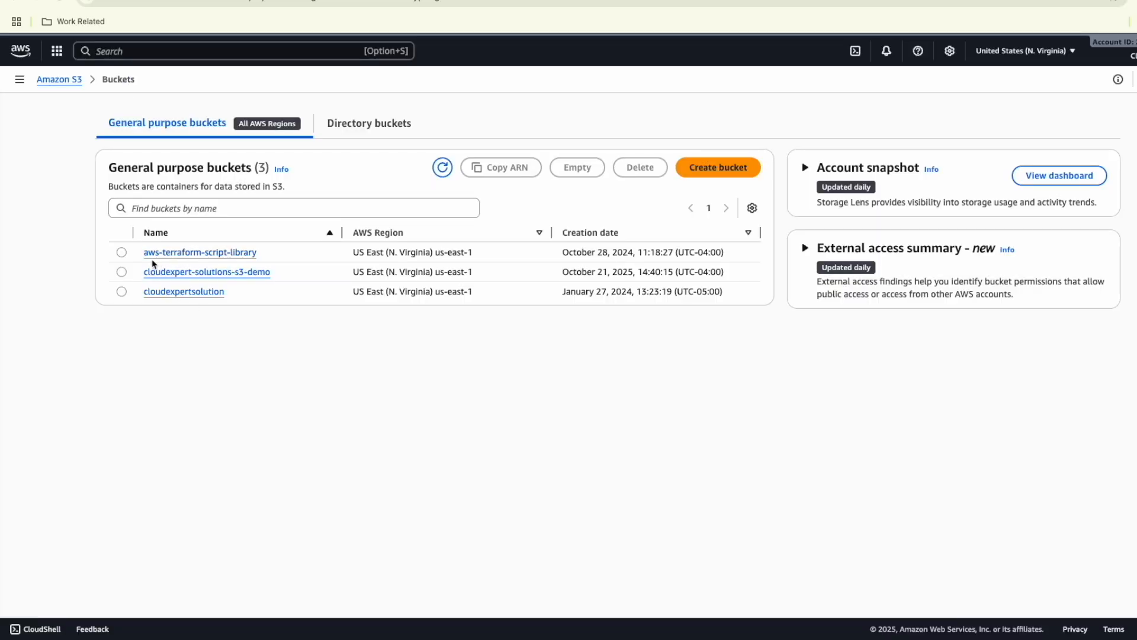
left_click(221, 257)
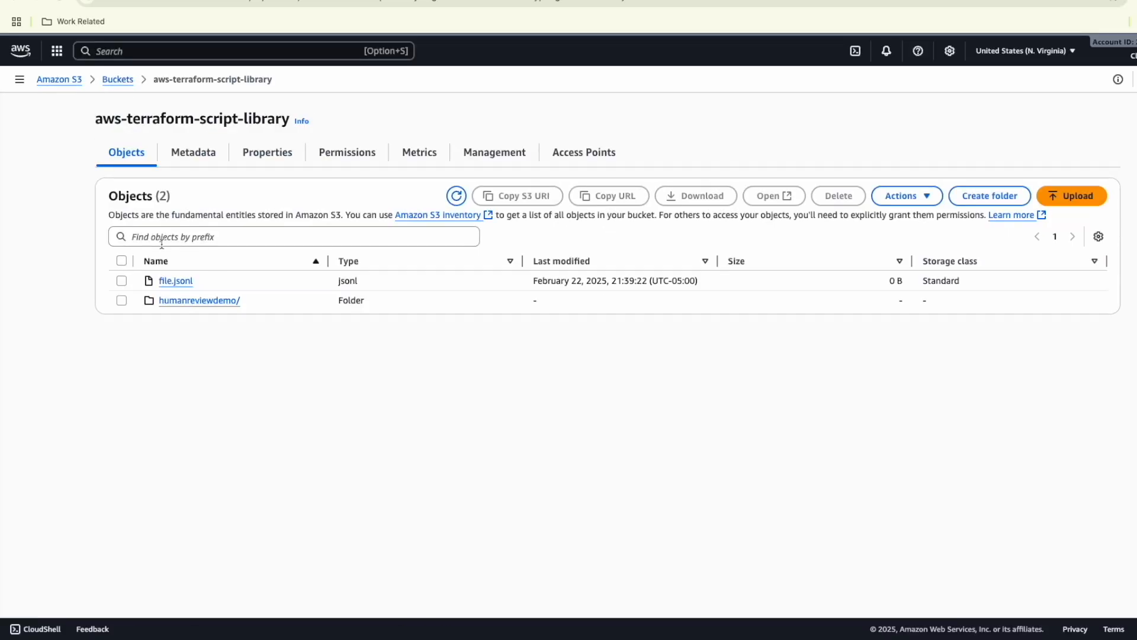
left_click(268, 154)
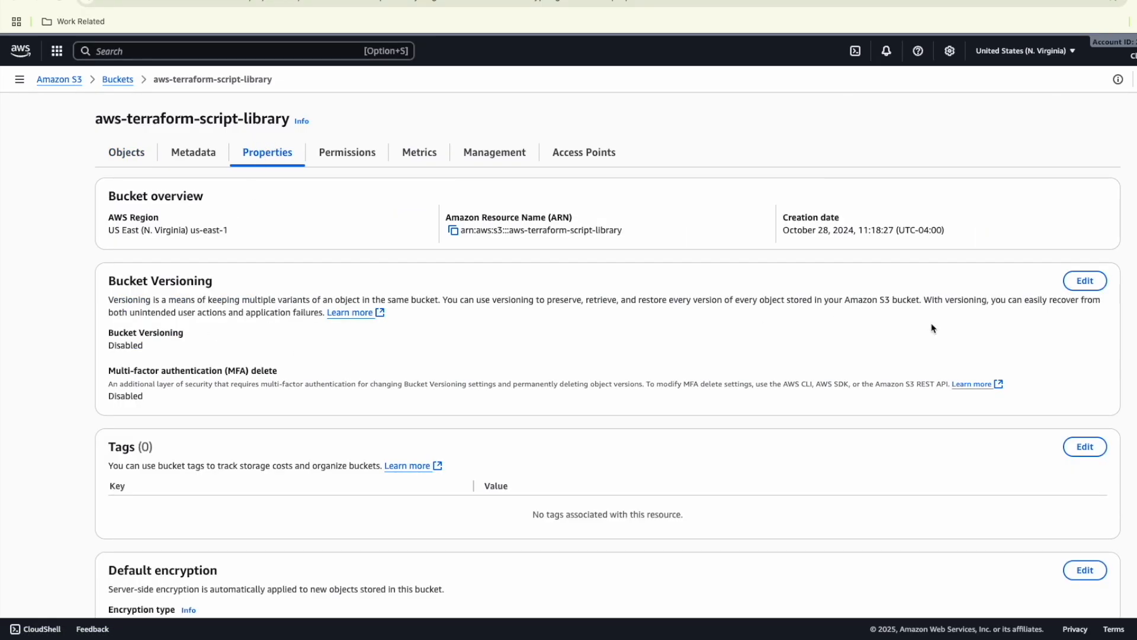
left_click(1082, 281)
left_click(126, 250)
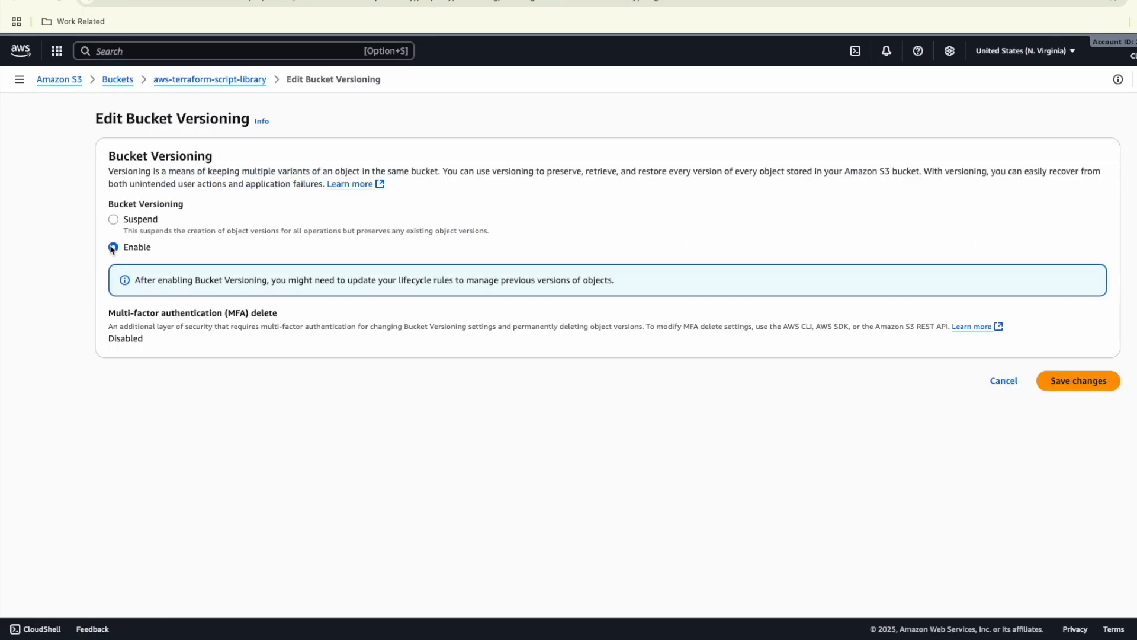
left_click(1060, 391)
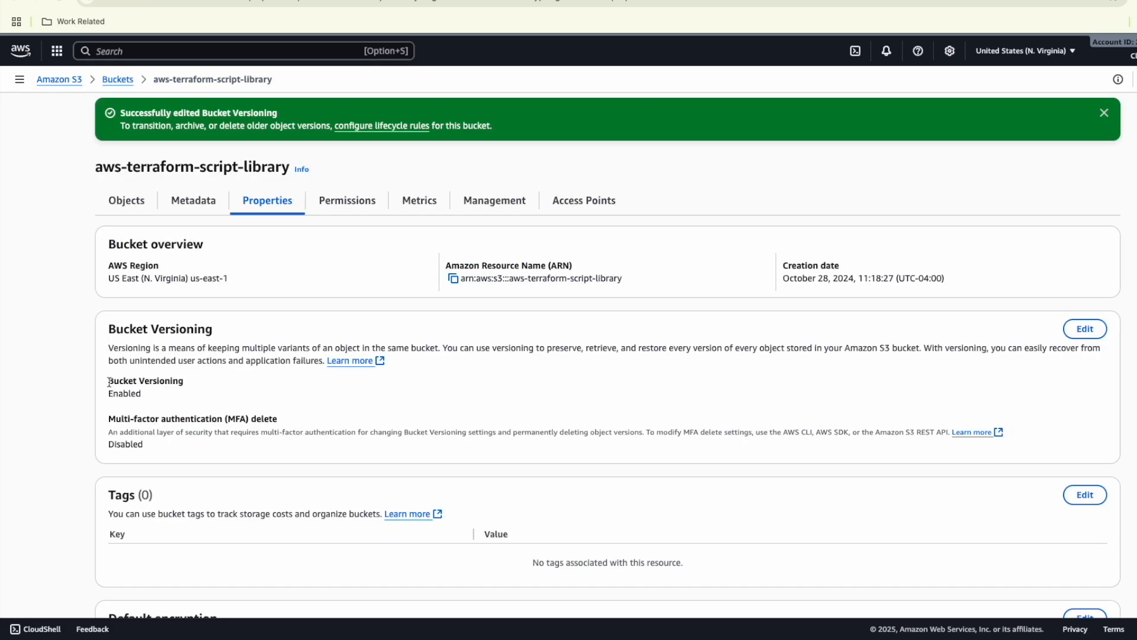
left_click_drag(109, 382, 160, 400)
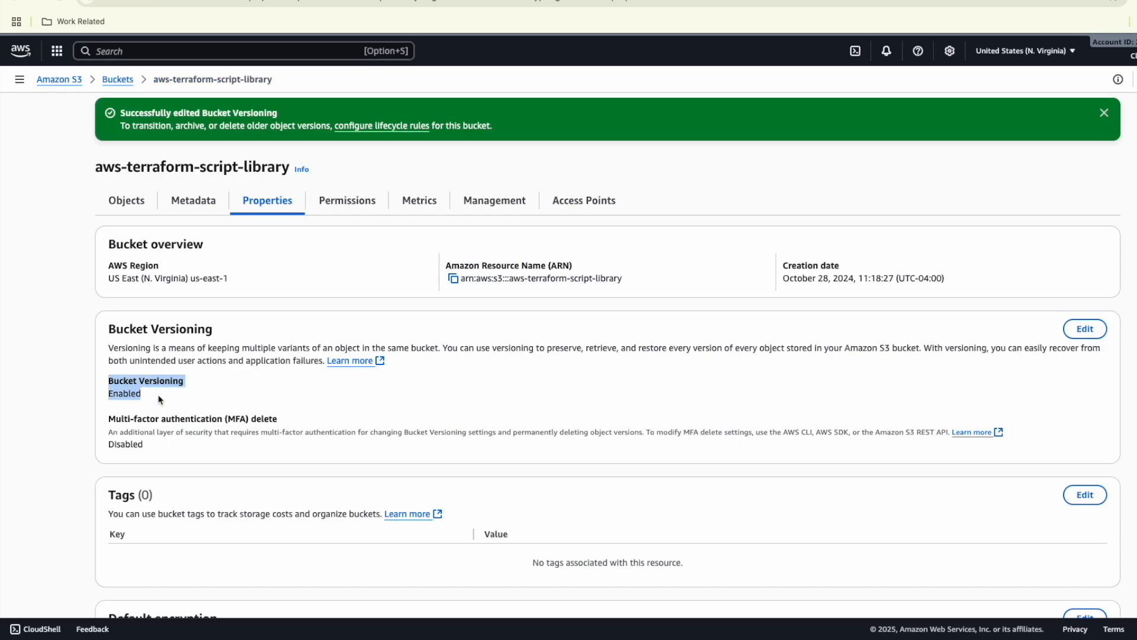
Examine the version list of CES-S3-Demo.docx in the cloudexpert-solutions-s3-demo bucket
left_click(118, 81)
left_click(183, 275)
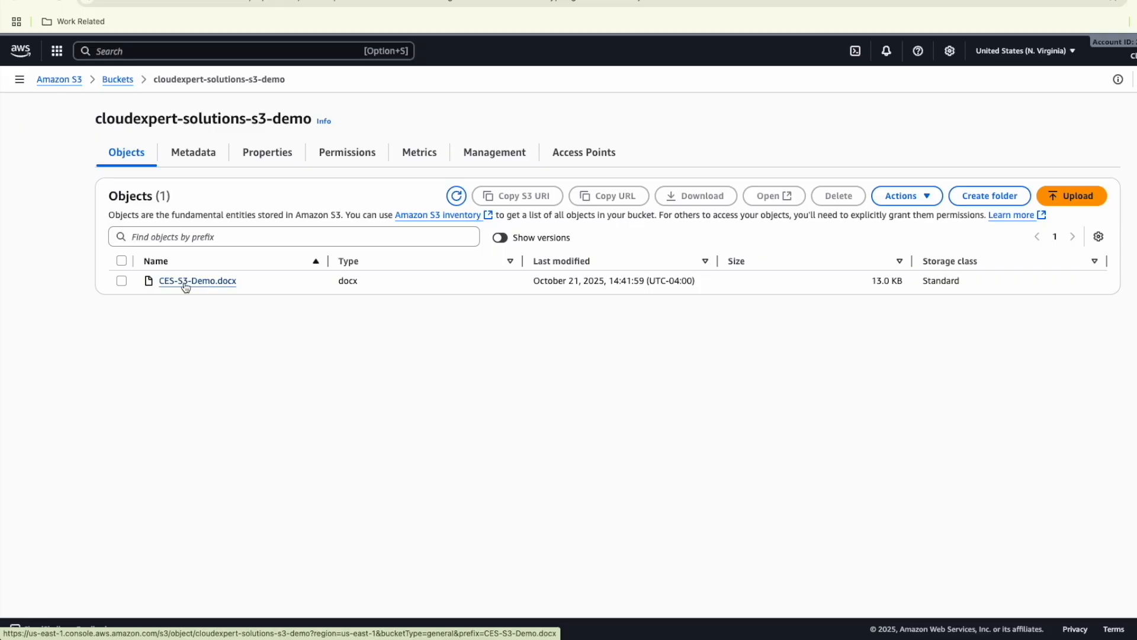
left_click(186, 286)
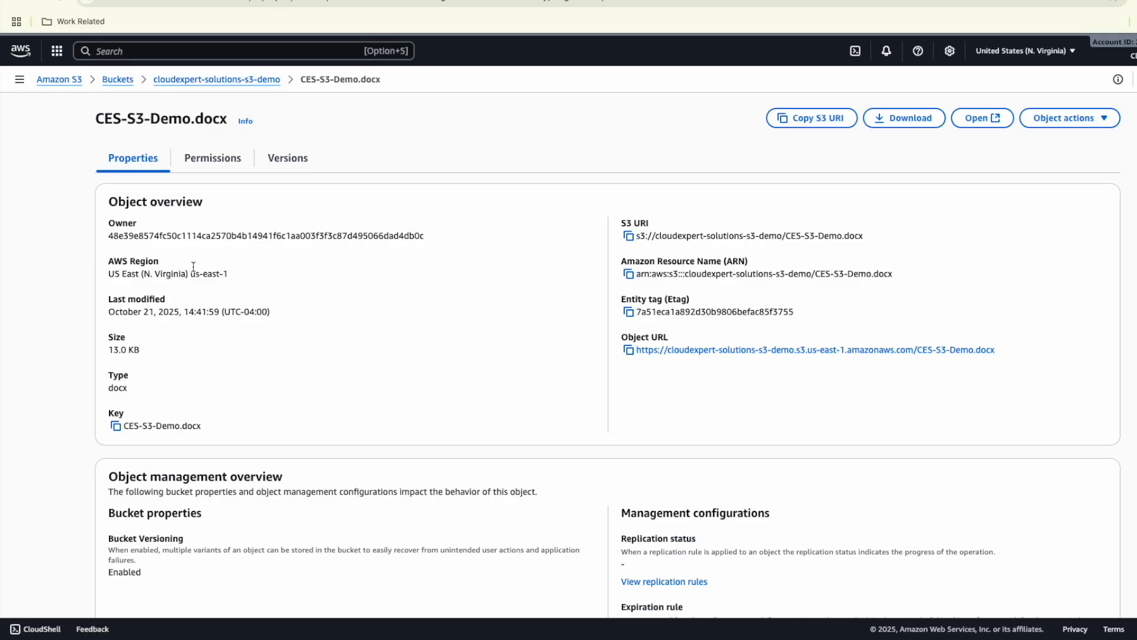
left_click(281, 161)
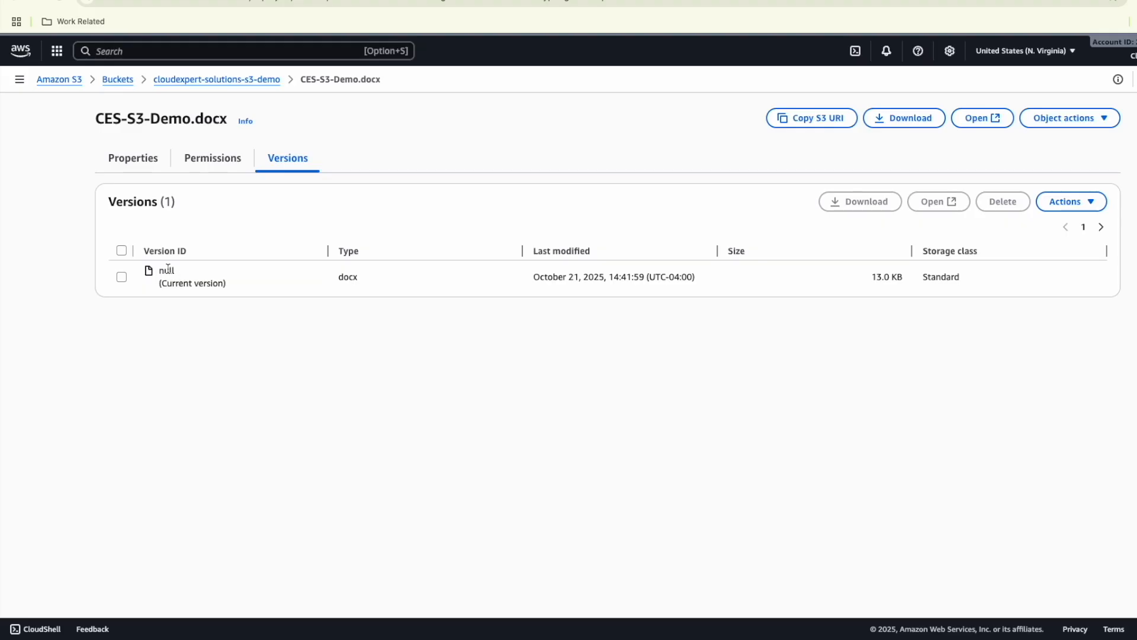
Start a new replication rule for the cloudexpert-solutions-s3-demo bucket and name it CES-Demo-Replication-Rule
left_click(217, 79)
left_click(493, 154)
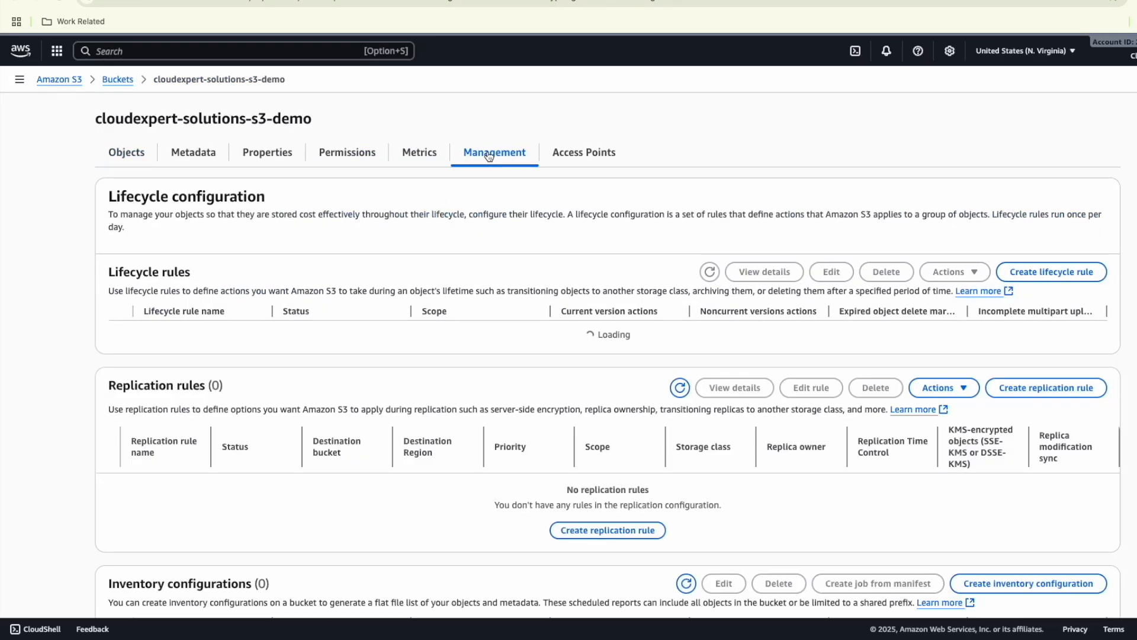
scroll(587, 432, "down", 3)
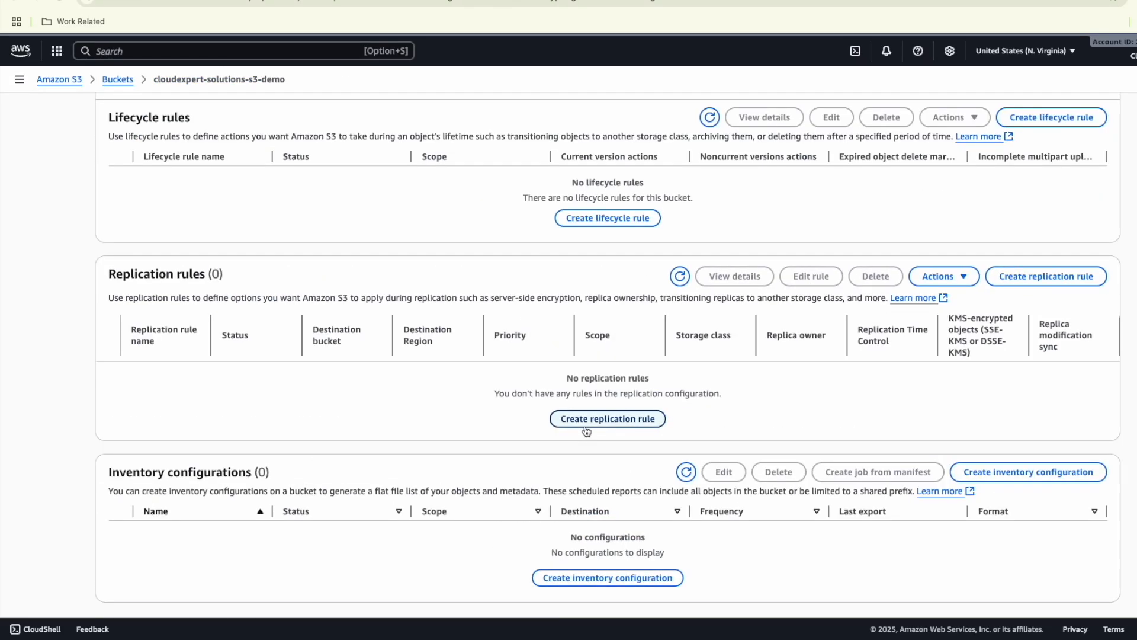
left_click(586, 420)
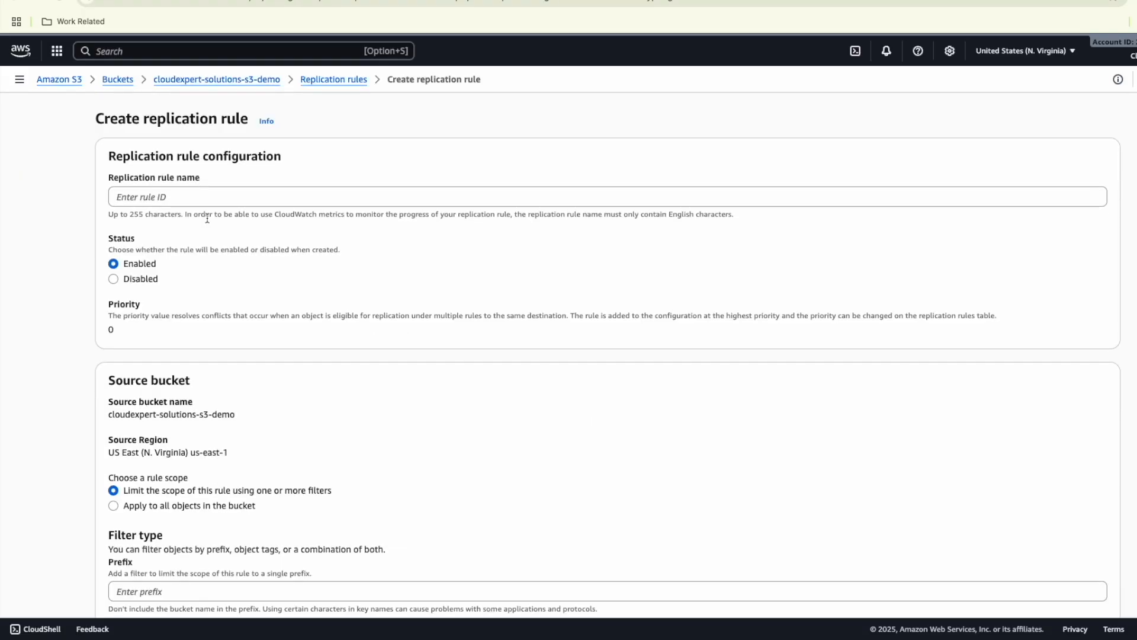
left_click(115, 198)
type("CES-Demo-Replication-Rule")
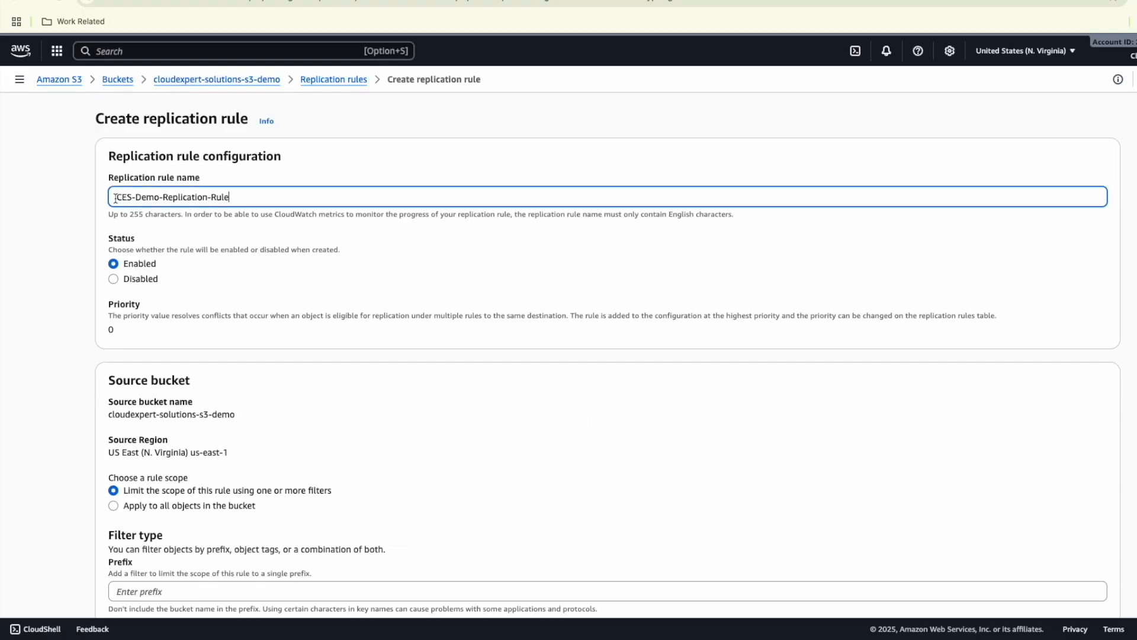
left_click_drag(237, 197, 99, 204)
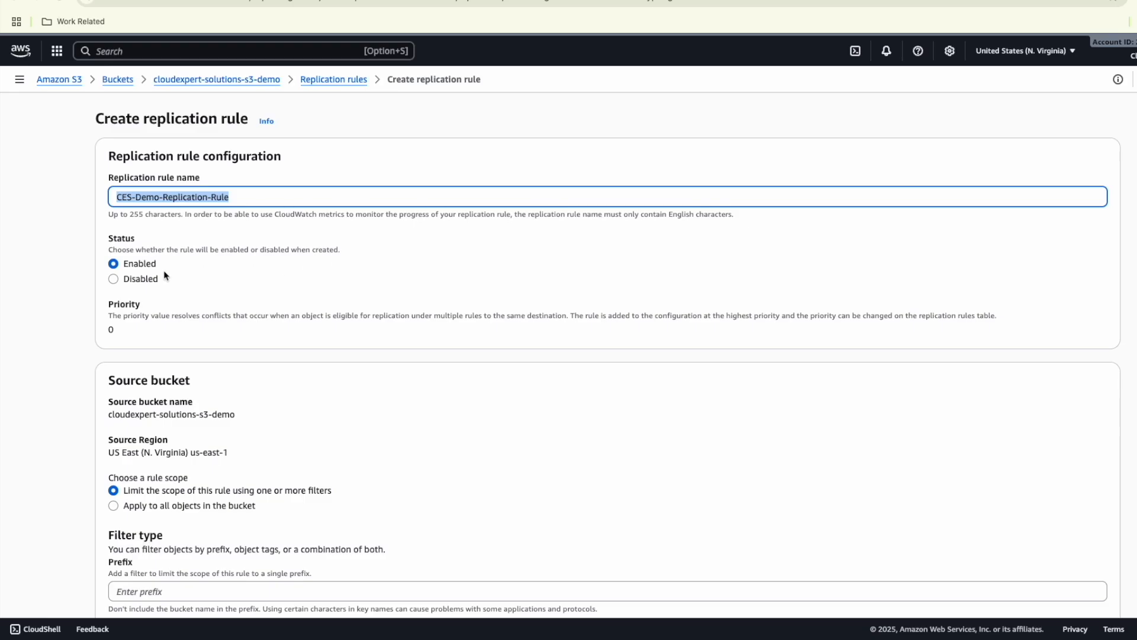
Review the source bucket details and set the rule scope to apply to all objects in the bucket
scroll(160, 328, "down", 2)
left_click(104, 332)
left_click_drag(104, 332, 237, 330)
scroll(182, 356, "down", 1)
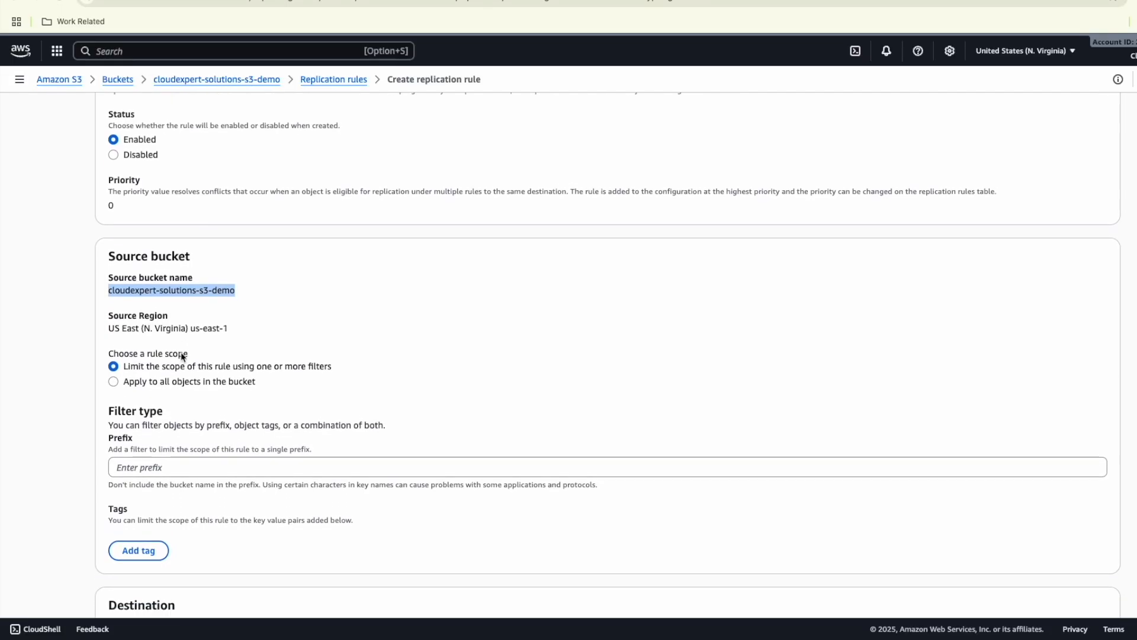
left_click_drag(120, 350, 183, 352)
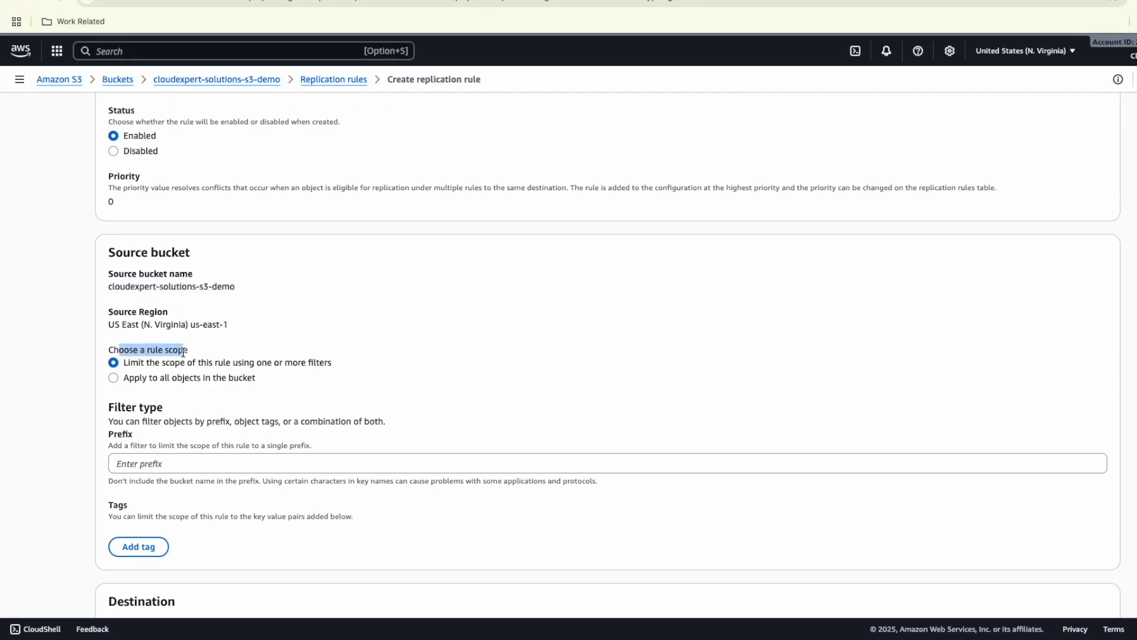
left_click(231, 371)
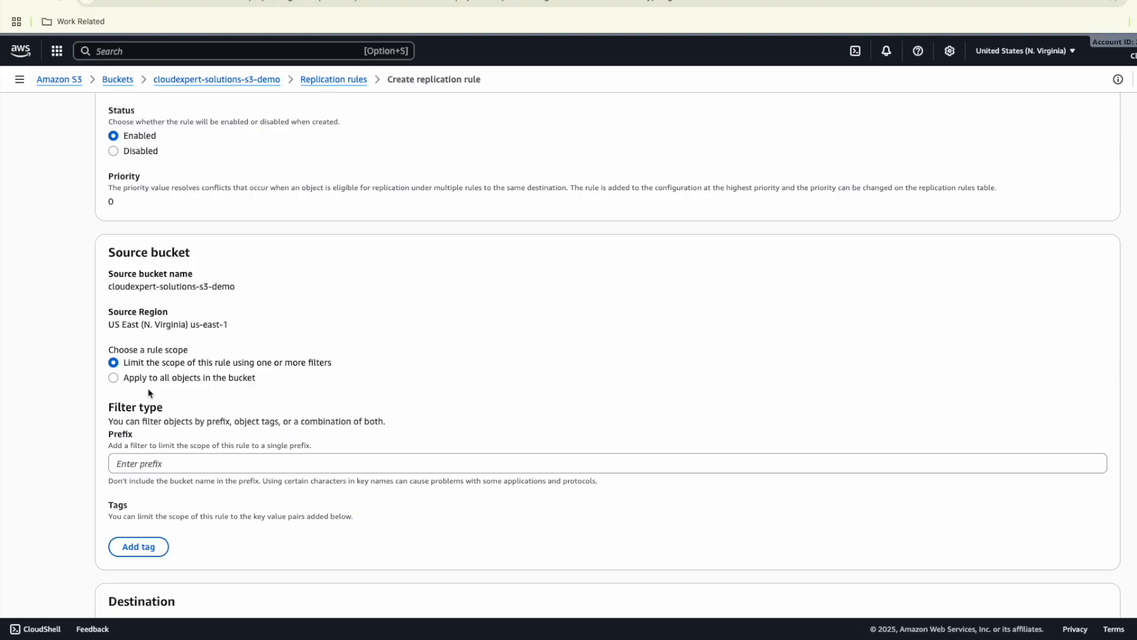
left_click(114, 380)
Set aws-terraform-script-library in this account as the destination bucket and choose to create a new IAM role
scroll(117, 385, "down", 3)
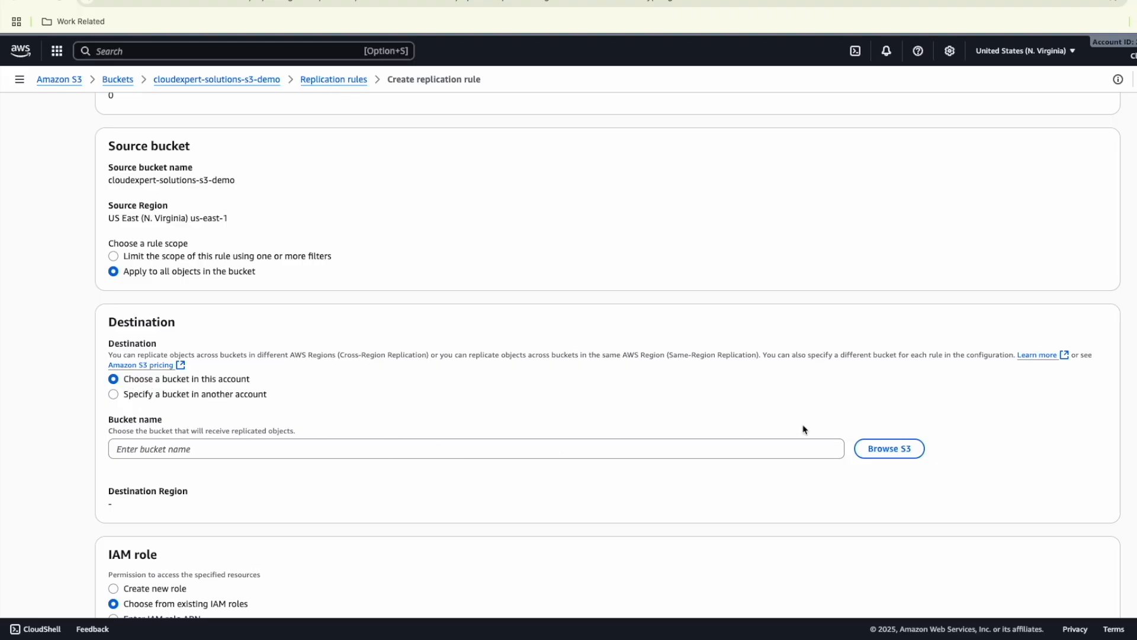
left_click(883, 454)
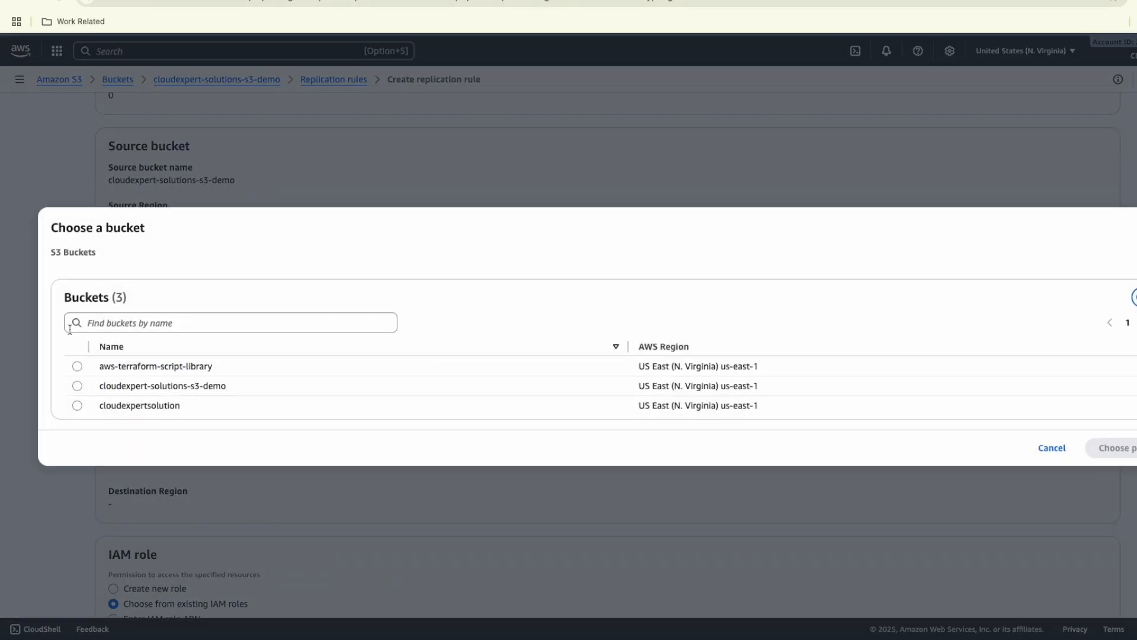
left_click(78, 367)
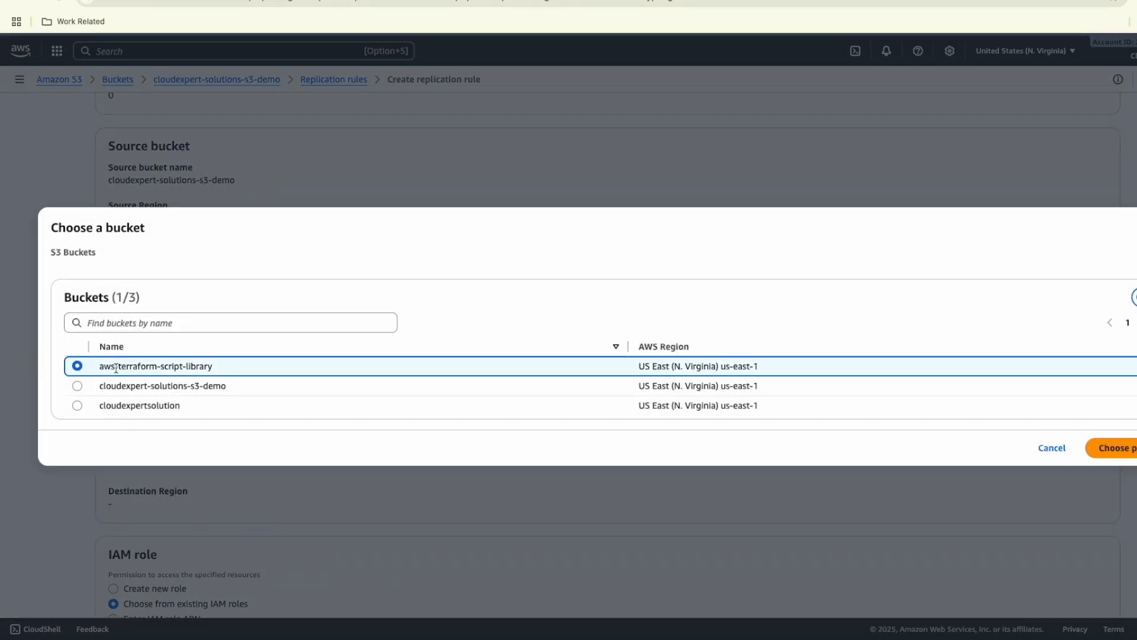
left_click(1115, 449)
scroll(231, 373, "down", 5)
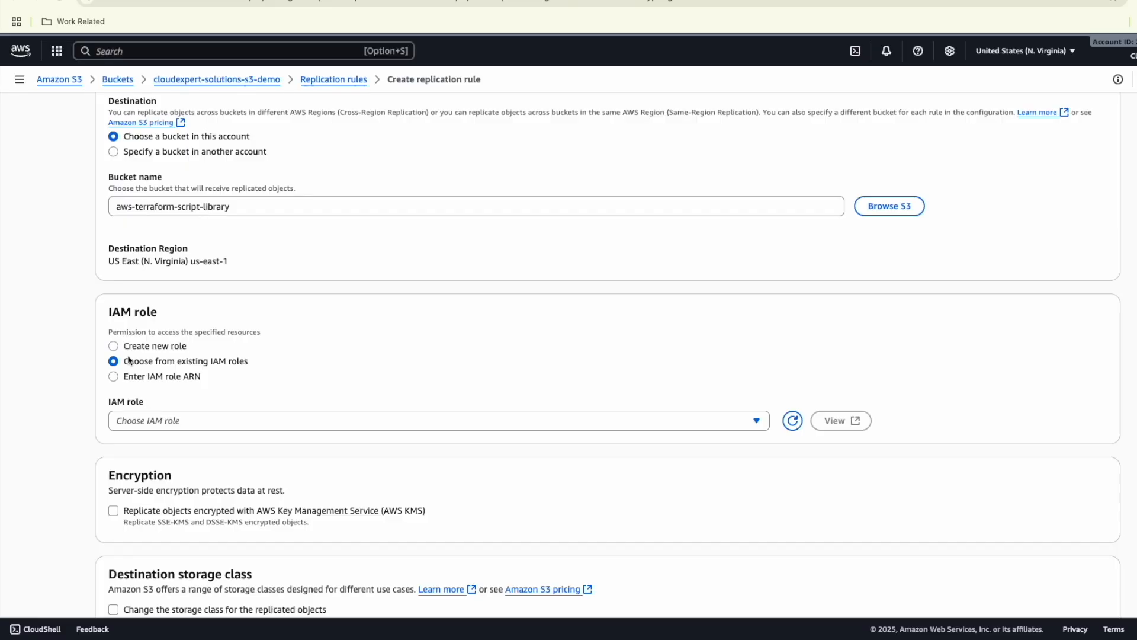
left_click(114, 347)
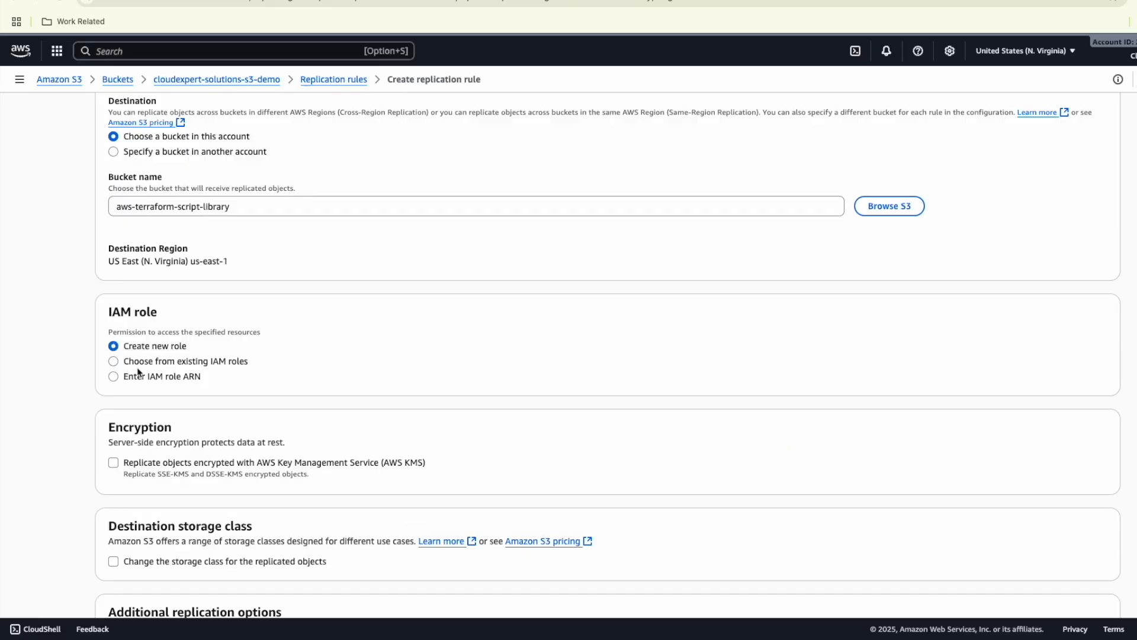
Review the remaining replication options, save the rule and submit the choice about replicating existing objects
scroll(201, 465, "down", 3)
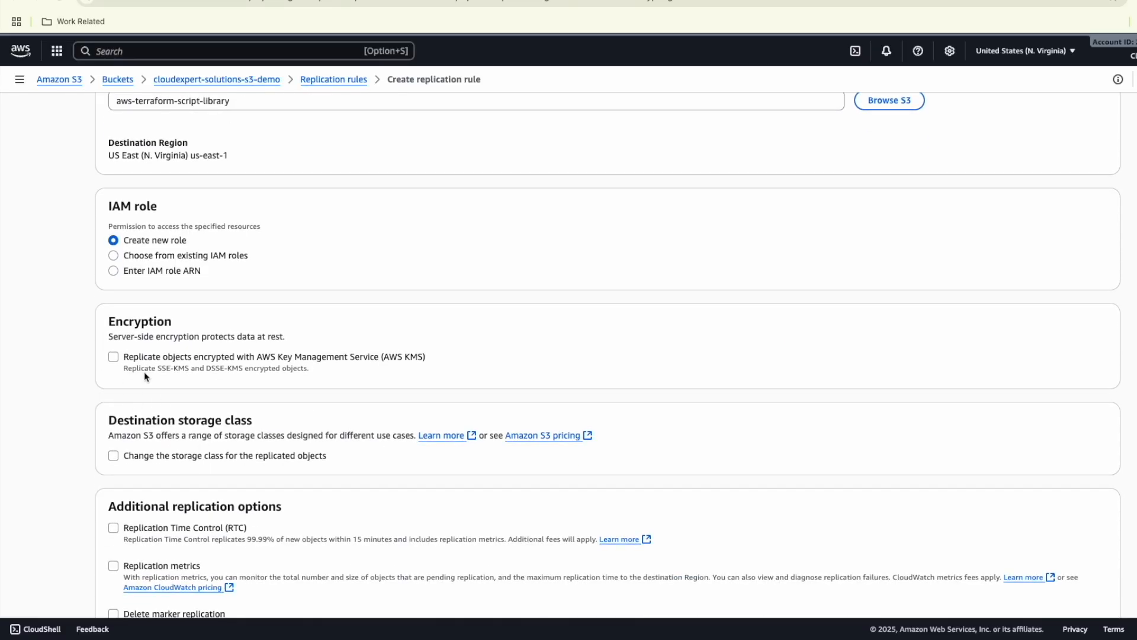
scroll(171, 412, "down", 3)
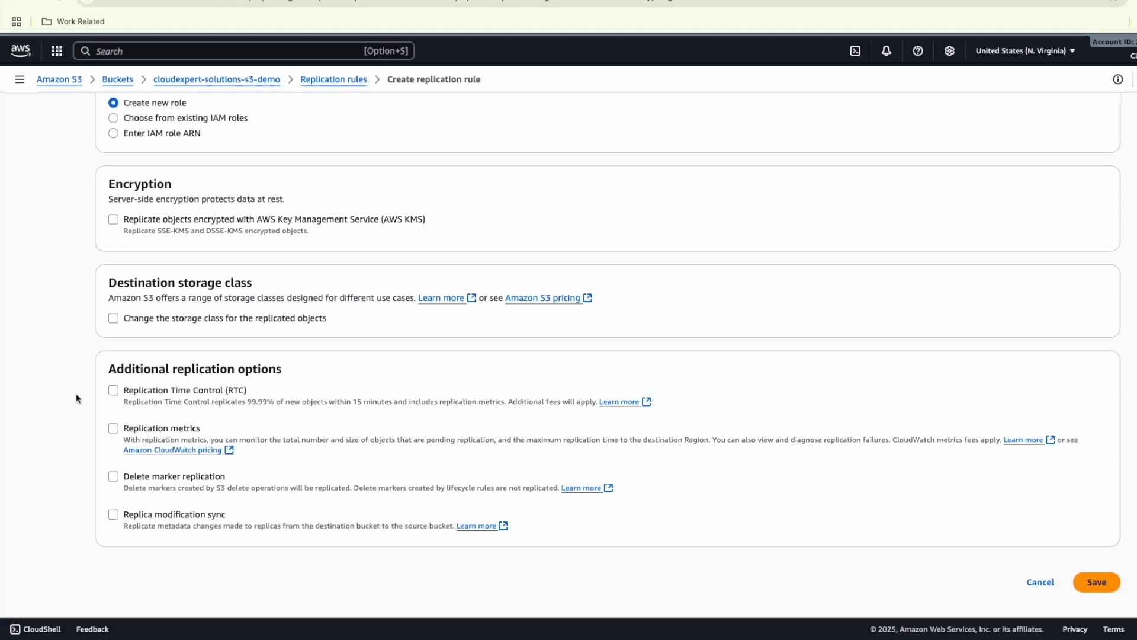
left_click(208, 488)
left_click(113, 477)
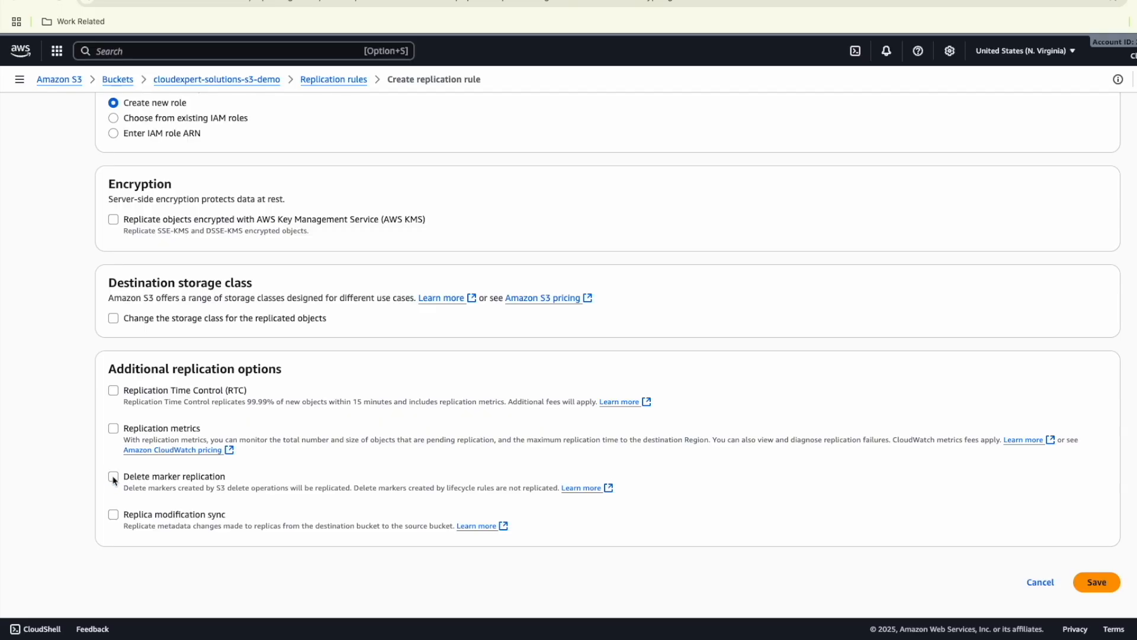
left_click(1093, 584)
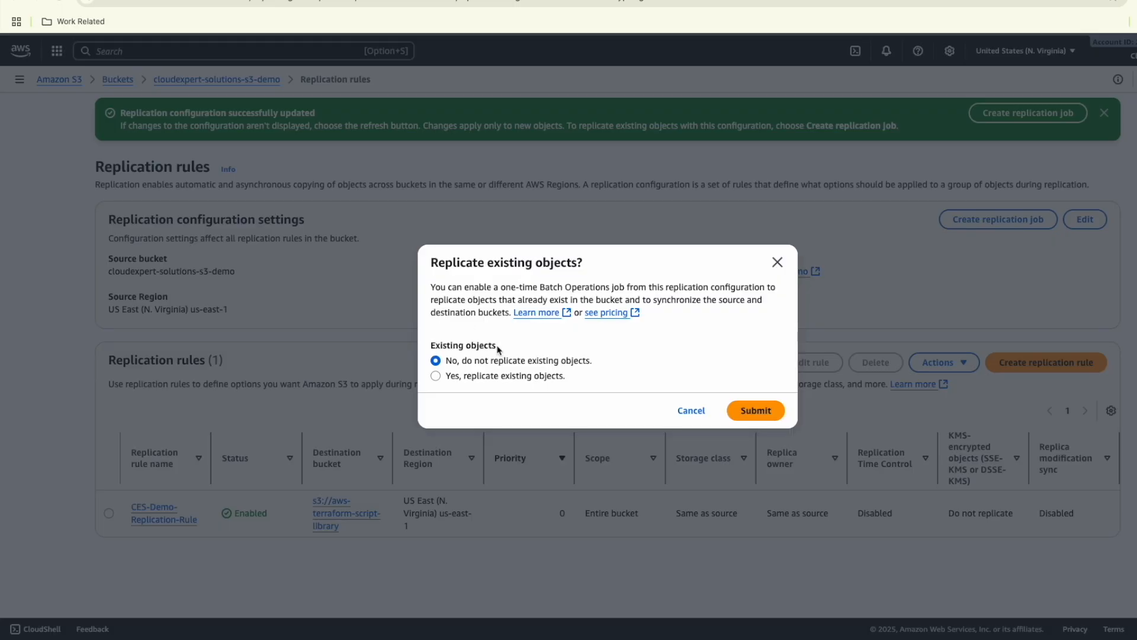
left_click(468, 376)
left_click(751, 413)
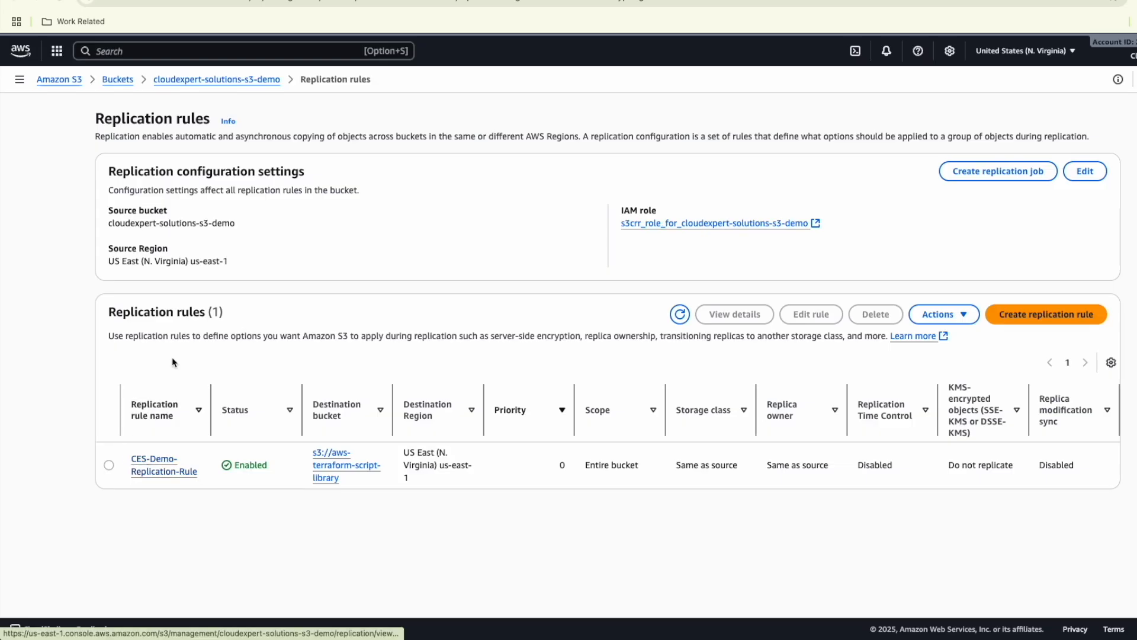
Upload CES-S3-Demo.docx again to the cloudexpert-solutions-s3-demo bucket and close the upload status
left_click(207, 80)
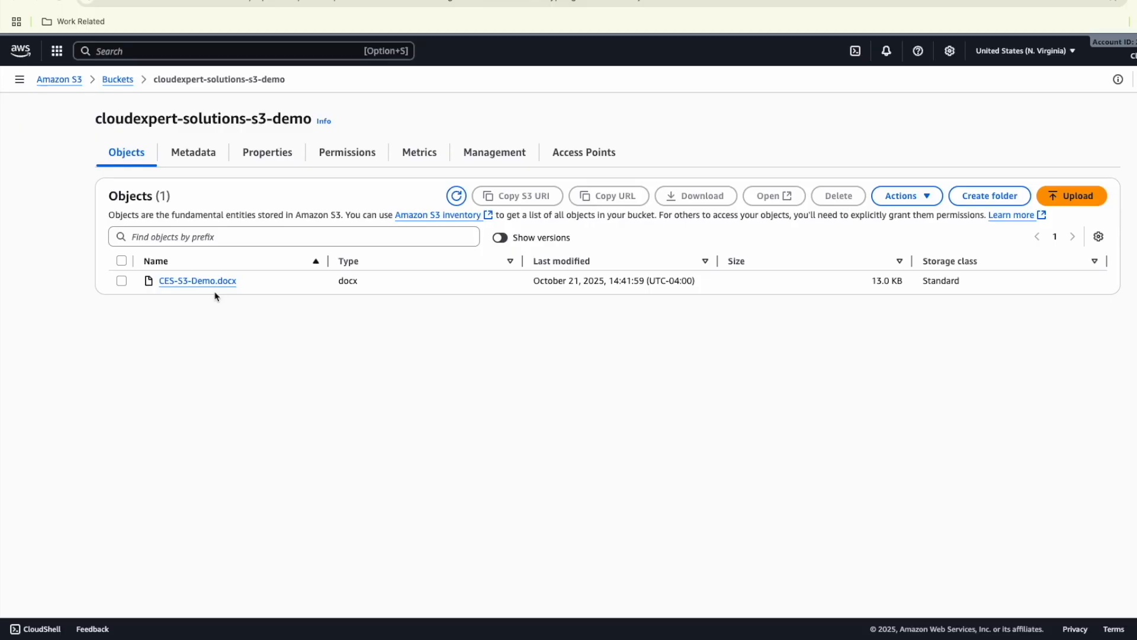
left_click(1062, 200)
left_click(998, 229)
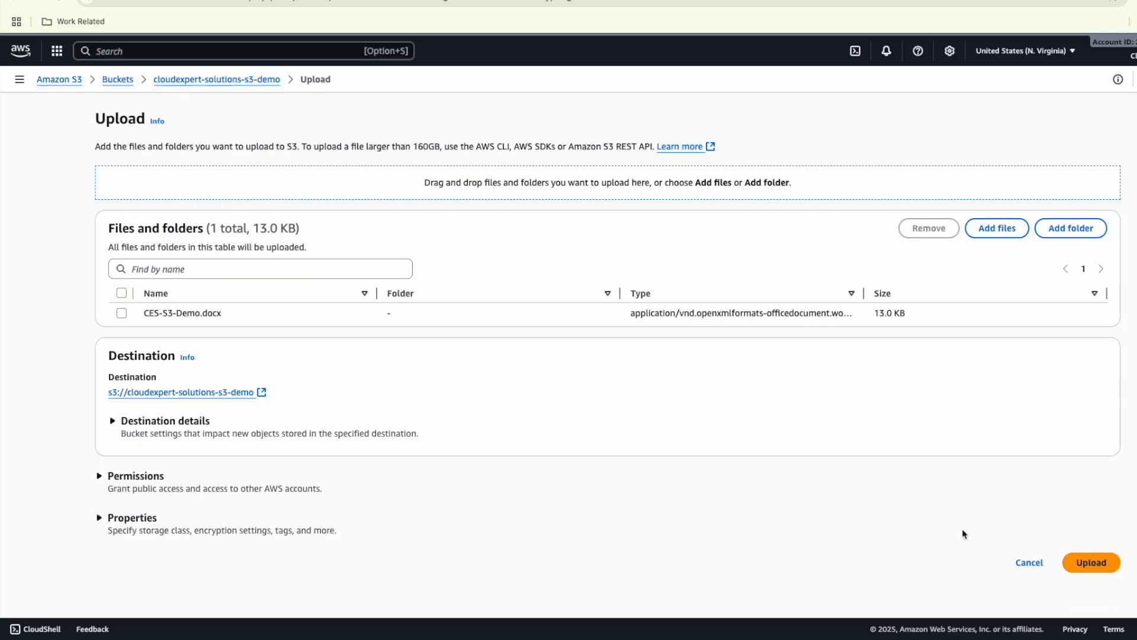
left_click(1089, 568)
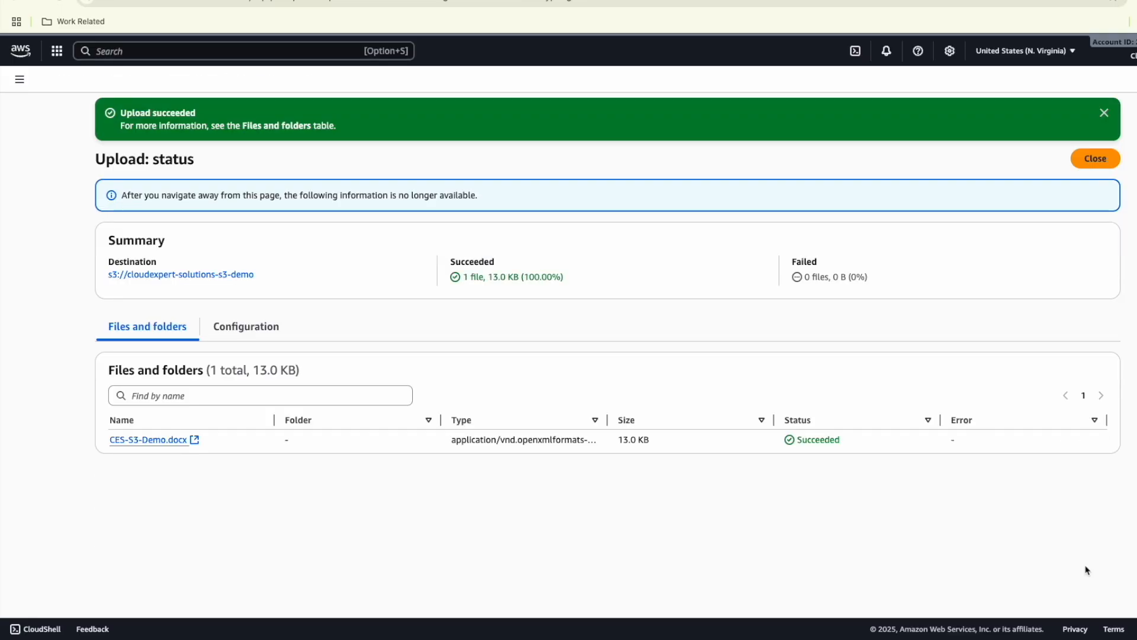
left_click(1093, 161)
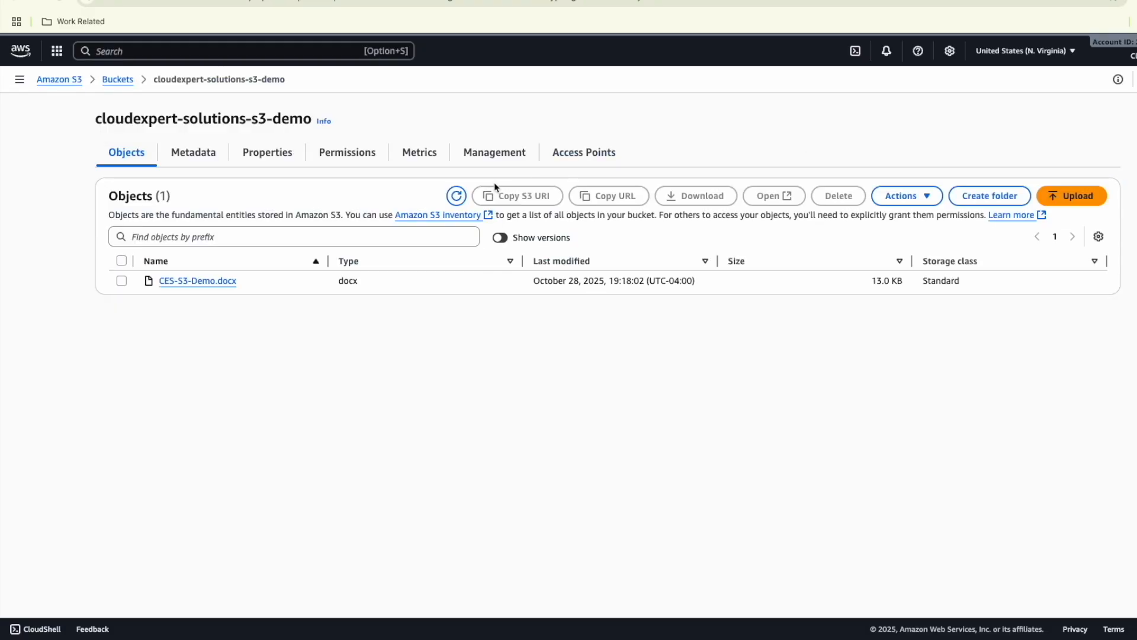
Examine the version list of CES-S3-Demo.docx in the source bucket and highlight the current version ID
left_click(195, 284)
left_click(287, 162)
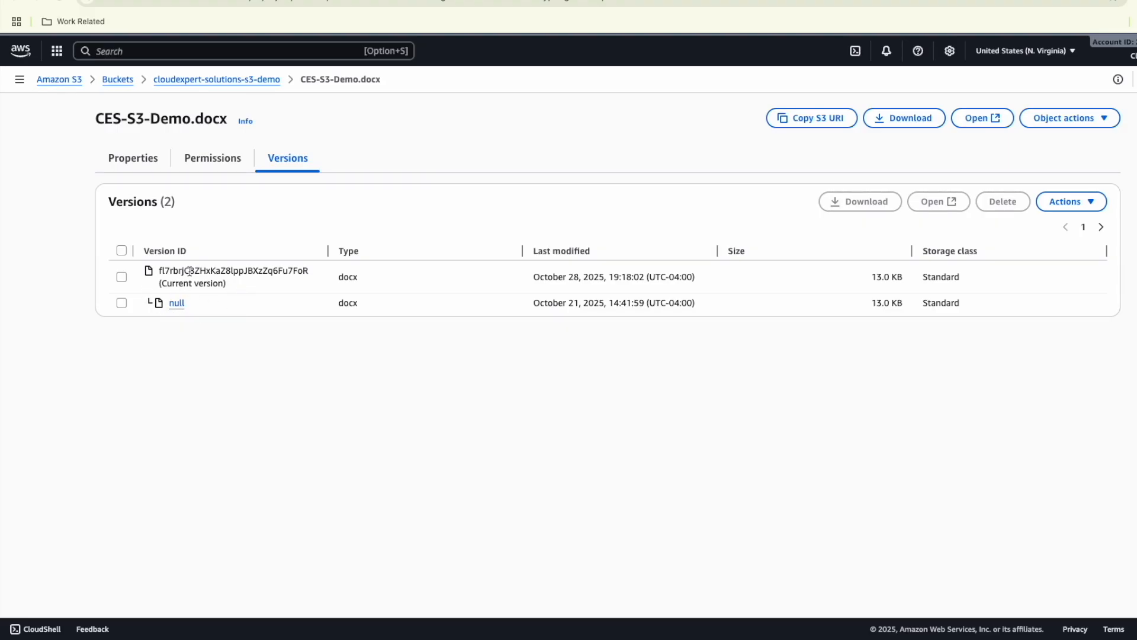
left_click_drag(159, 273, 312, 271)
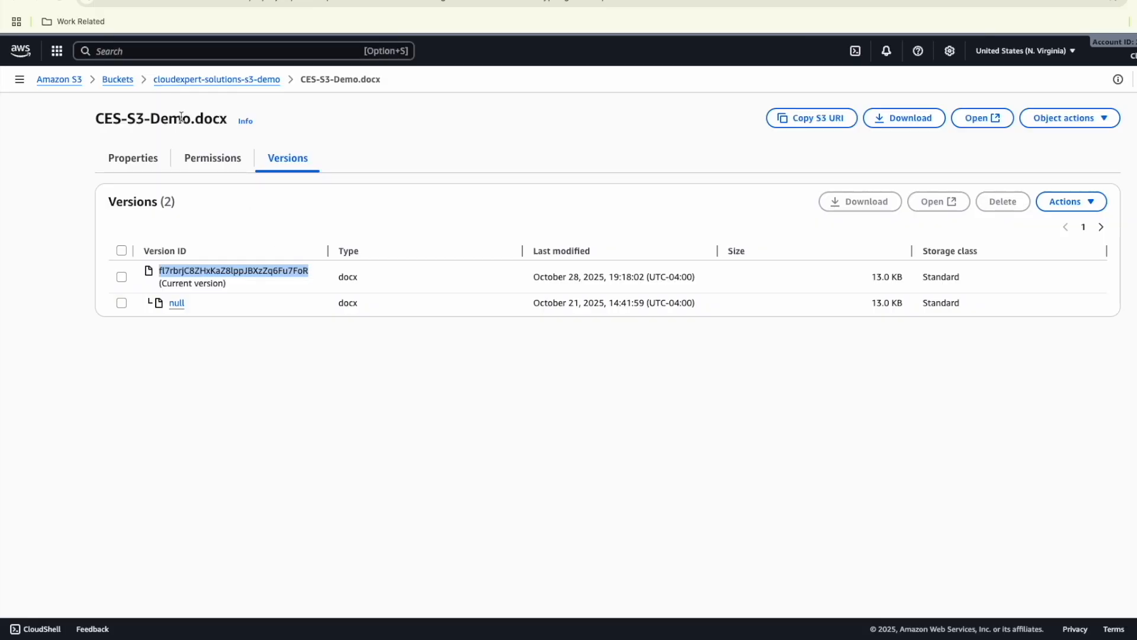
Examine the versions of CES-S3-Demo.docx in the aws-terraform-script-library bucket and highlight its current version ID for comparison
left_click(118, 80)
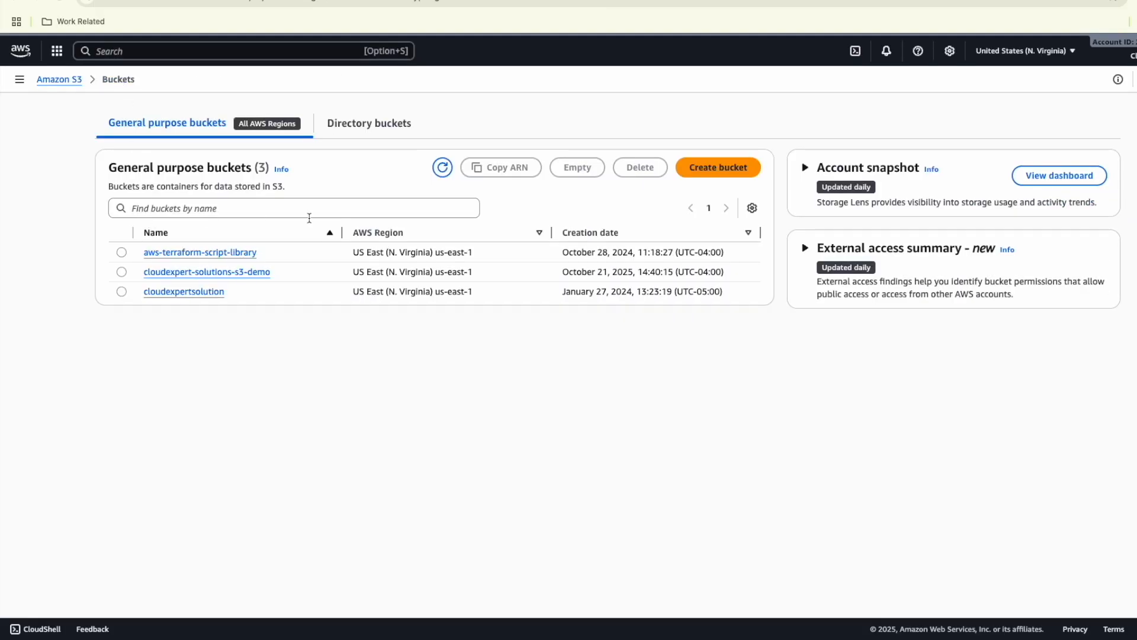
left_click(442, 168)
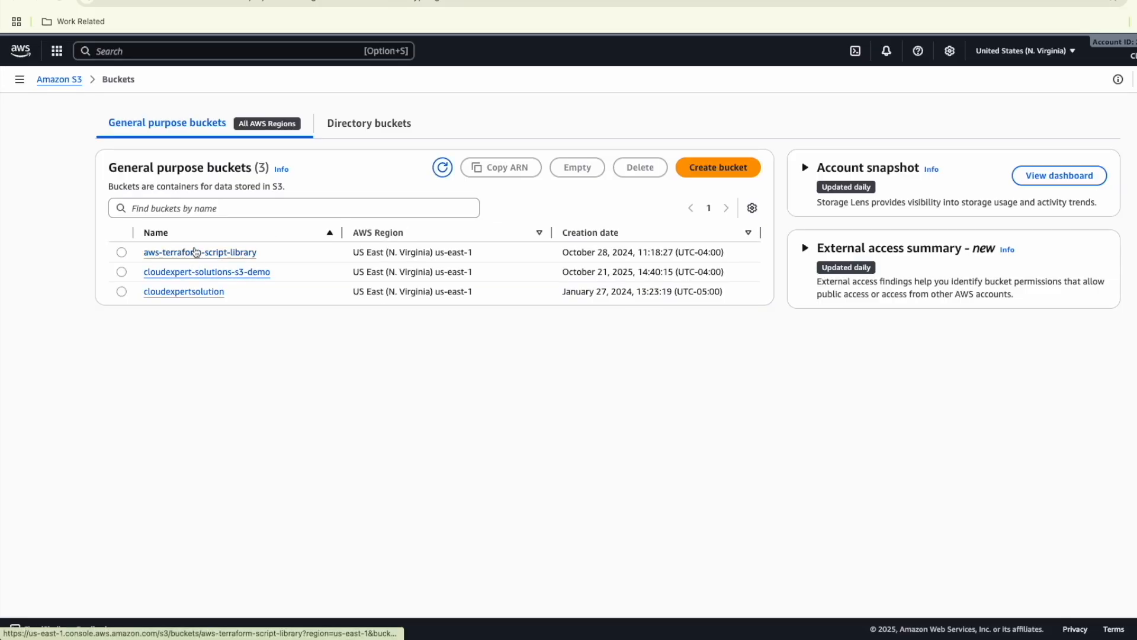
left_click(195, 252)
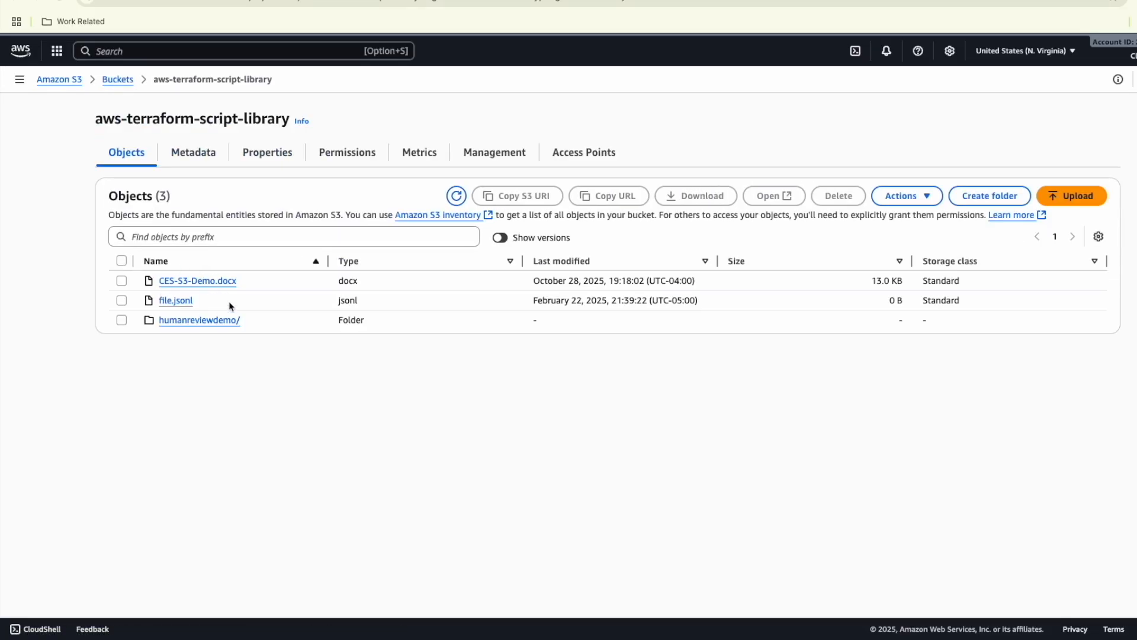
left_click(195, 281)
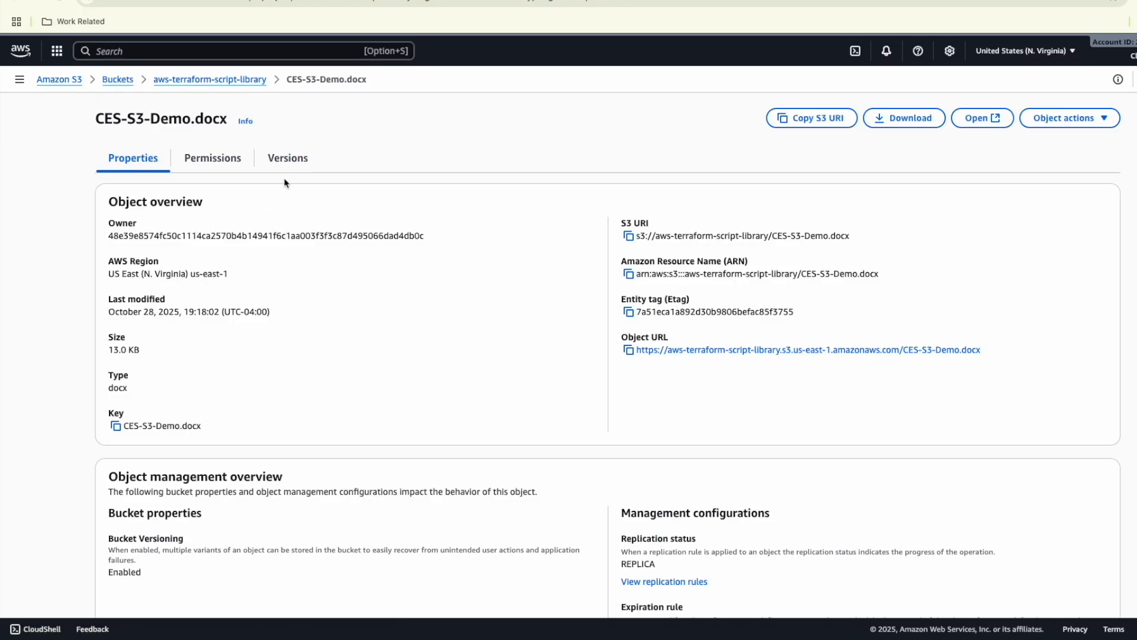
left_click(288, 159)
left_click_drag(159, 273, 316, 275)
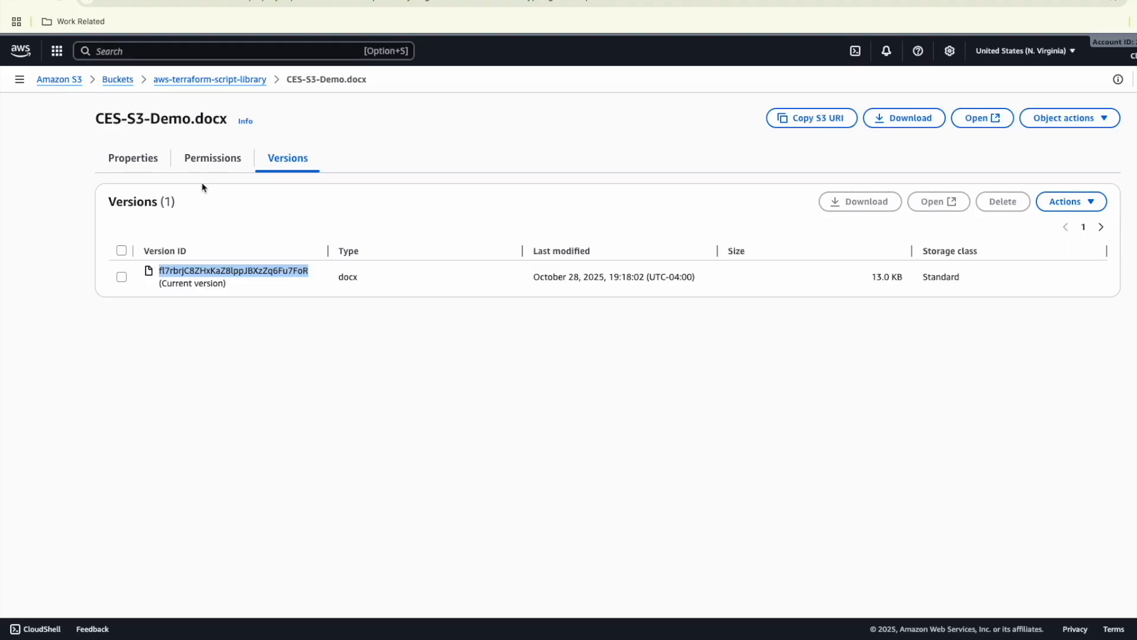
Delete CES-S3-Demo.docx from the cloudexpert-solutions-s3-demo bucket, confirming with "delete", and close the deletion status
left_click(127, 85)
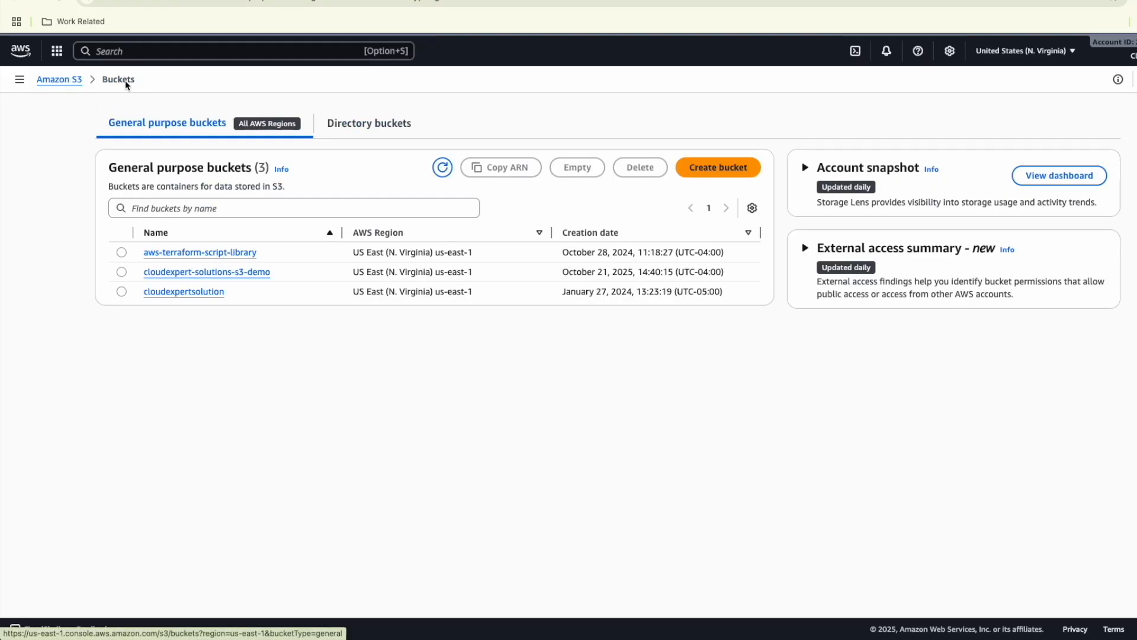
left_click(155, 272)
left_click(122, 281)
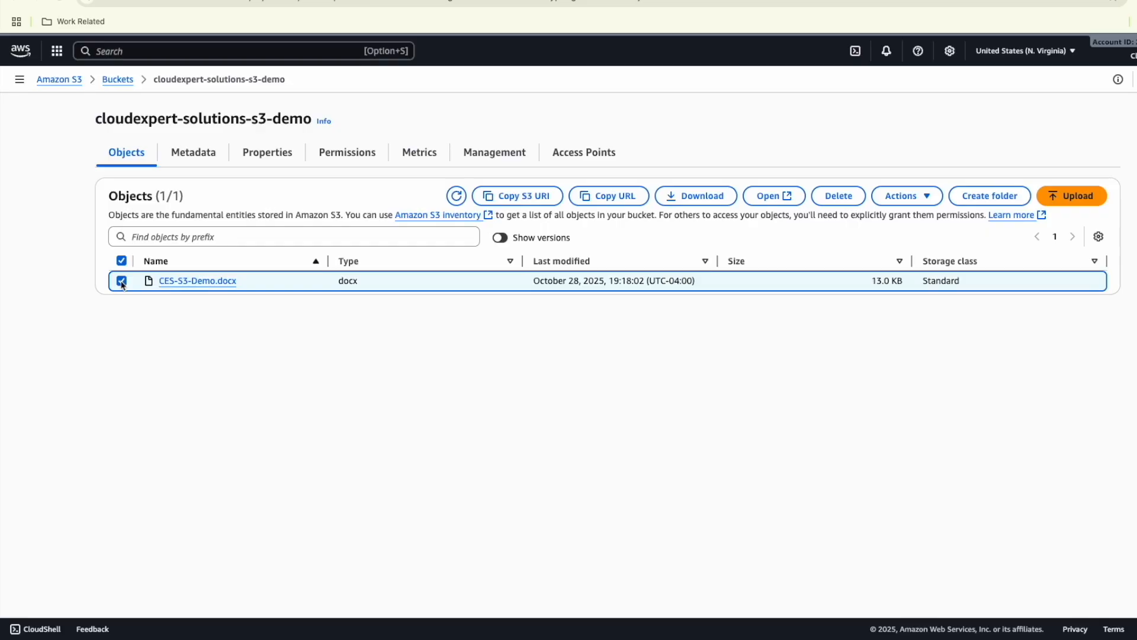
left_click(839, 196)
left_click(127, 444)
type("delete")
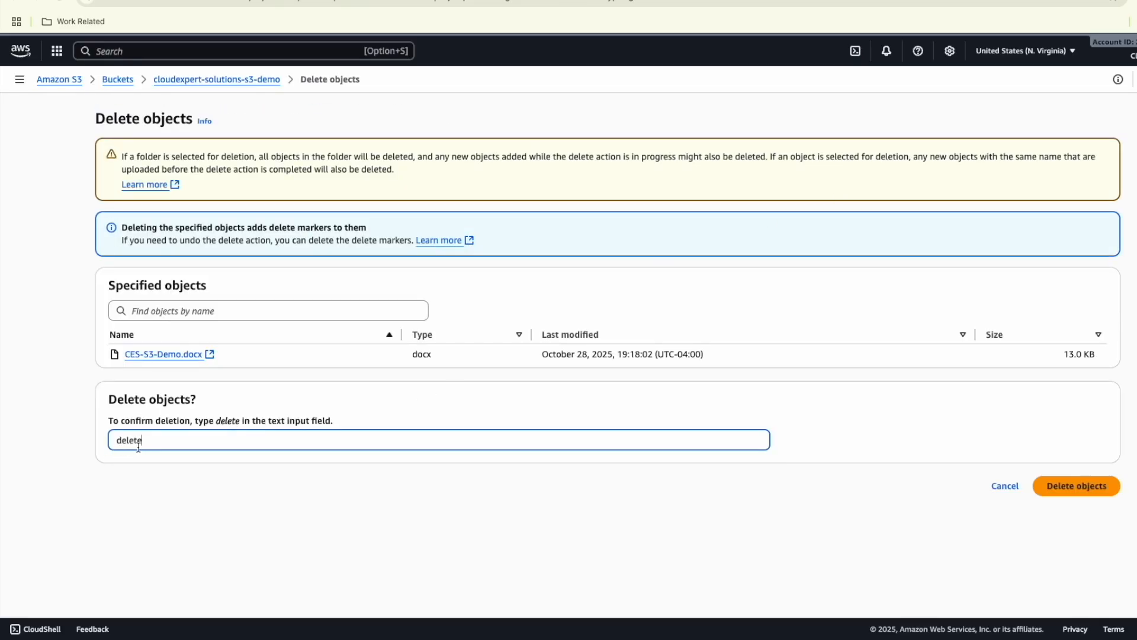
left_click(1080, 487)
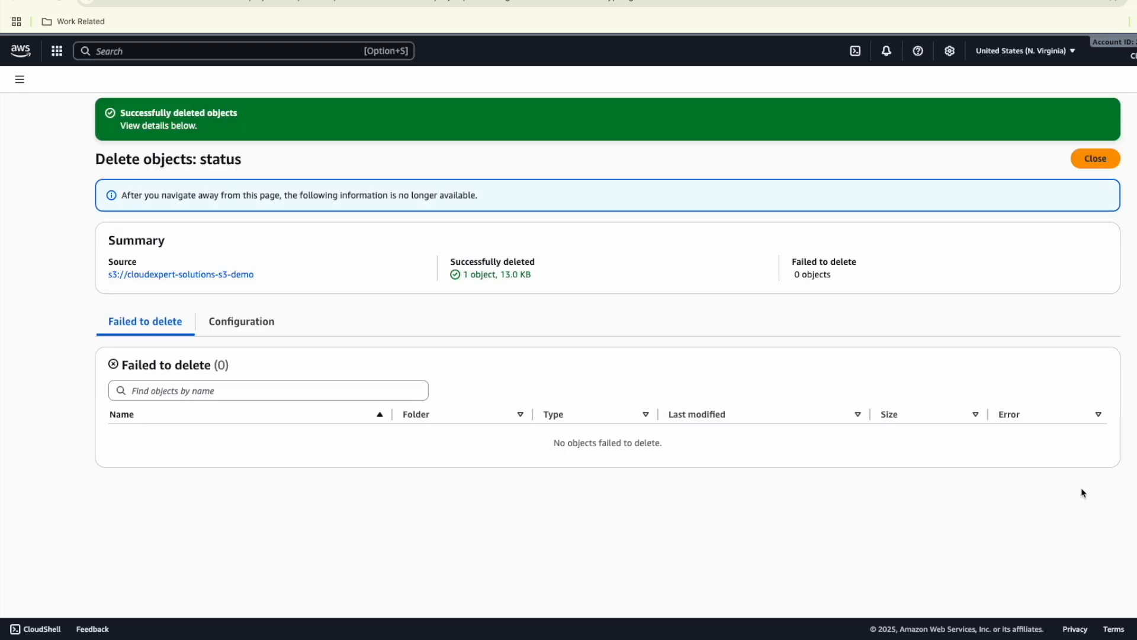
left_click(1096, 159)
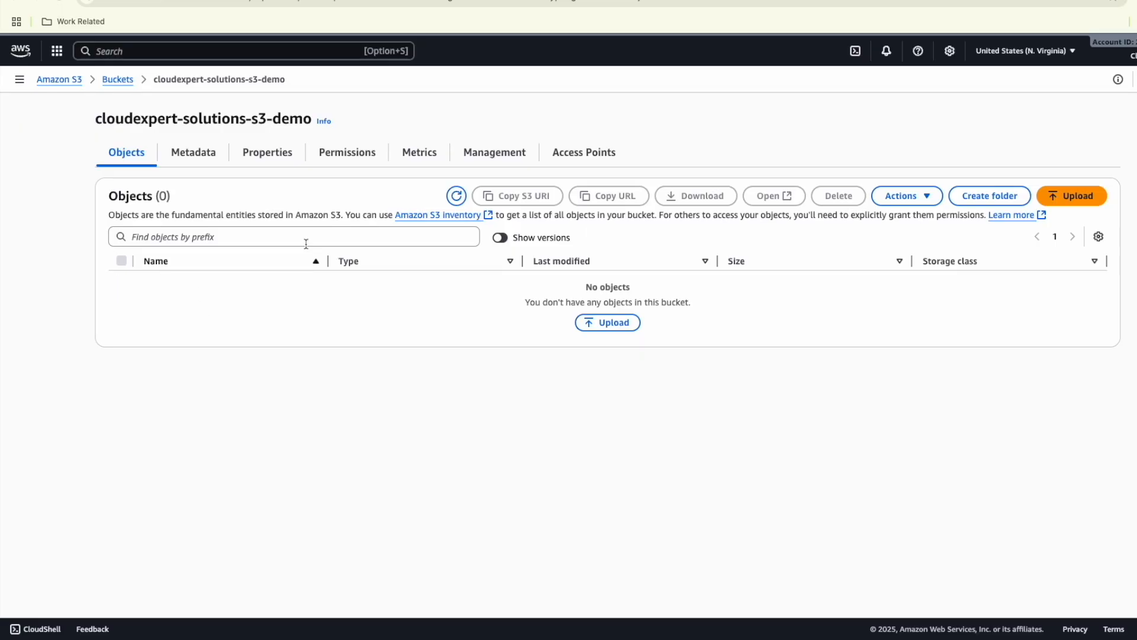
Show object versions in the source bucket and examine the delete marker and the version IDs of CES-S3-Demo.docx
left_click(502, 239)
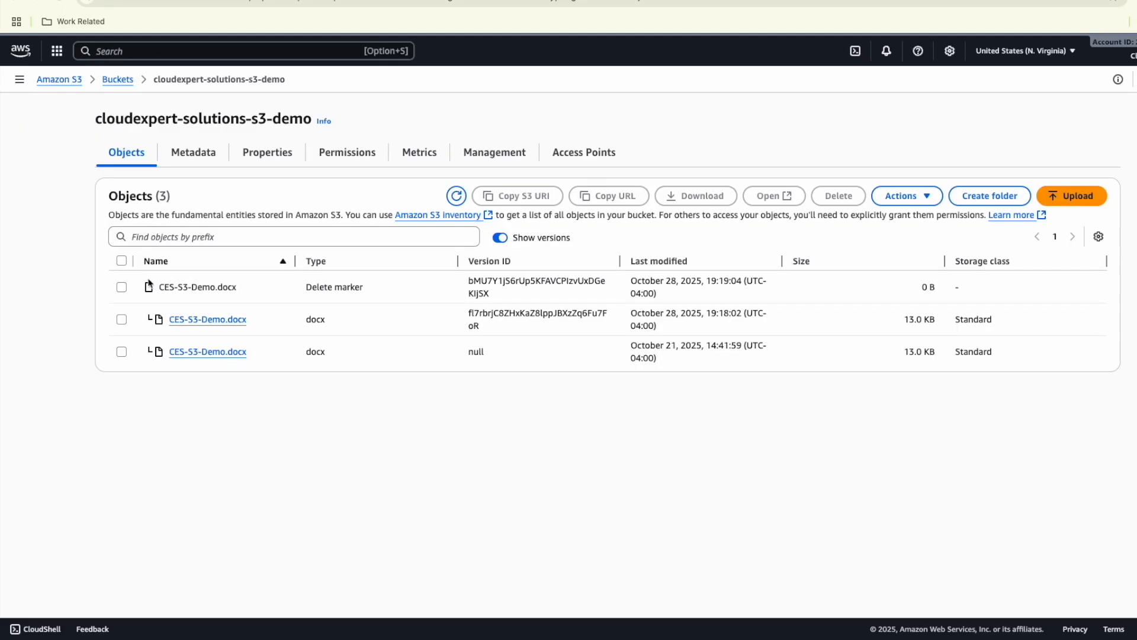
left_click_drag(303, 287, 377, 290)
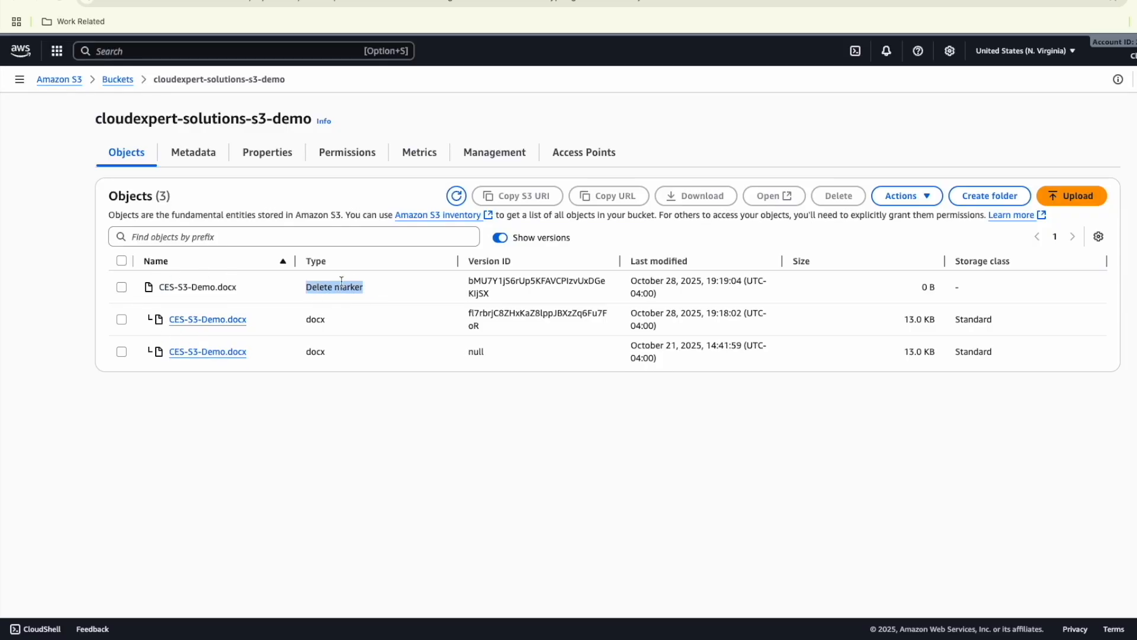
left_click_drag(495, 355, 467, 356)
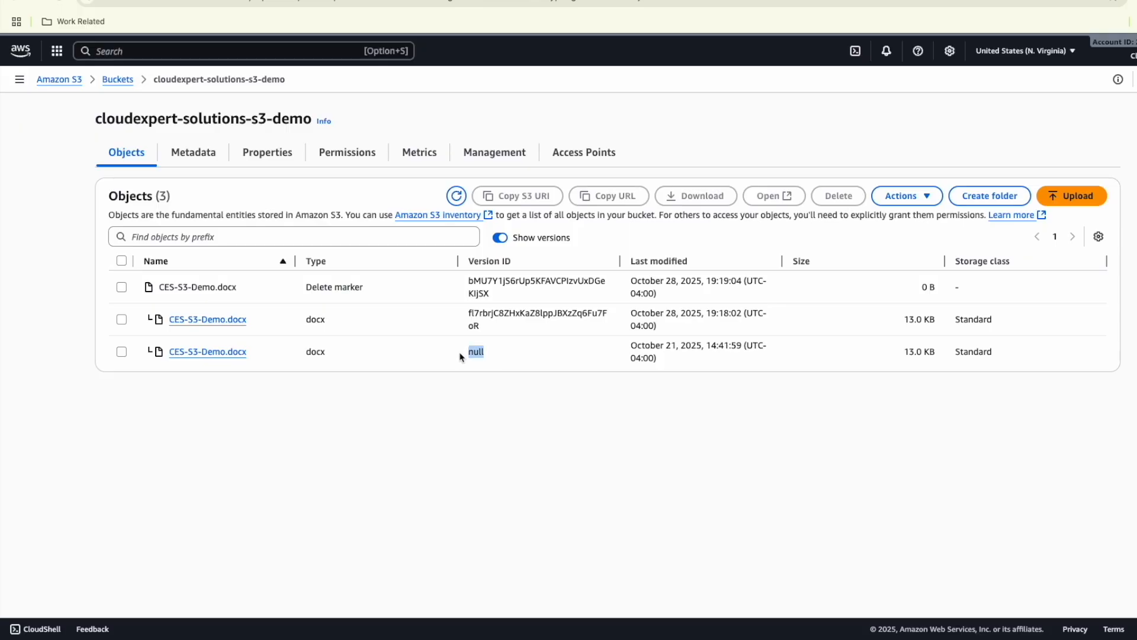
left_click(489, 334)
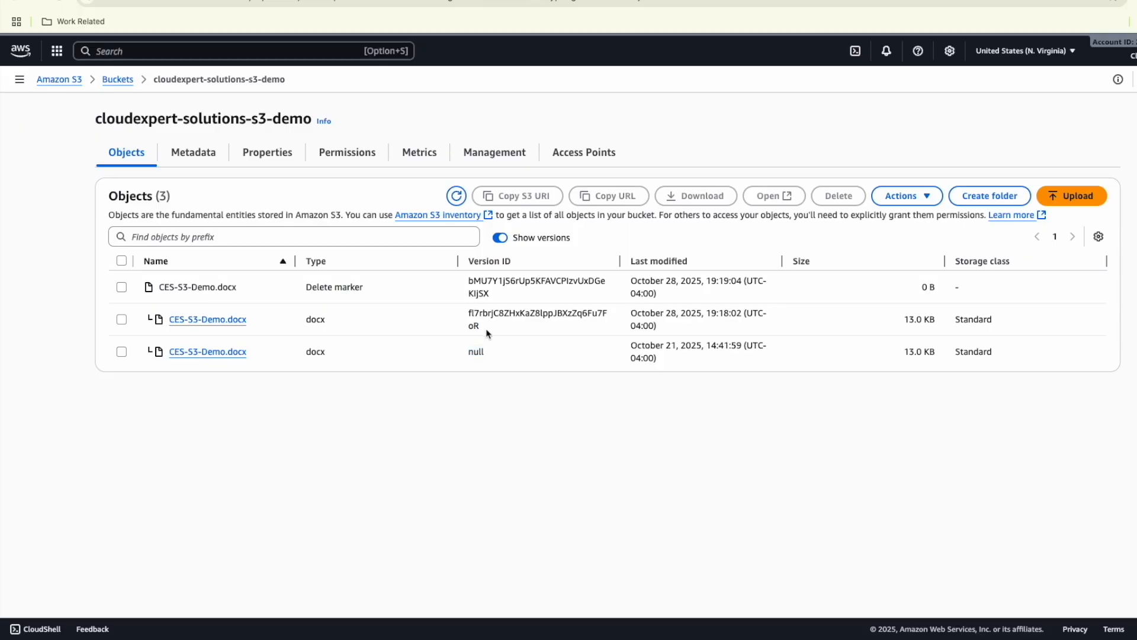
left_click(122, 288)
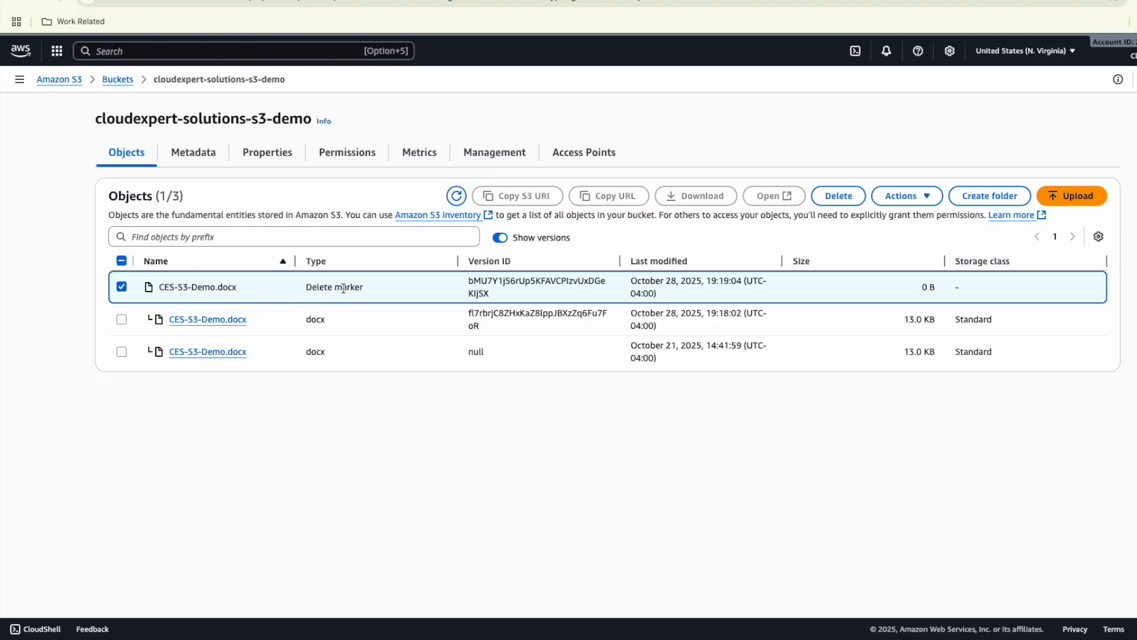
Check the aws-terraform-script-library bucket with versions shown and examine the version list of its CES-S3-Demo.docx copy
left_click(123, 84)
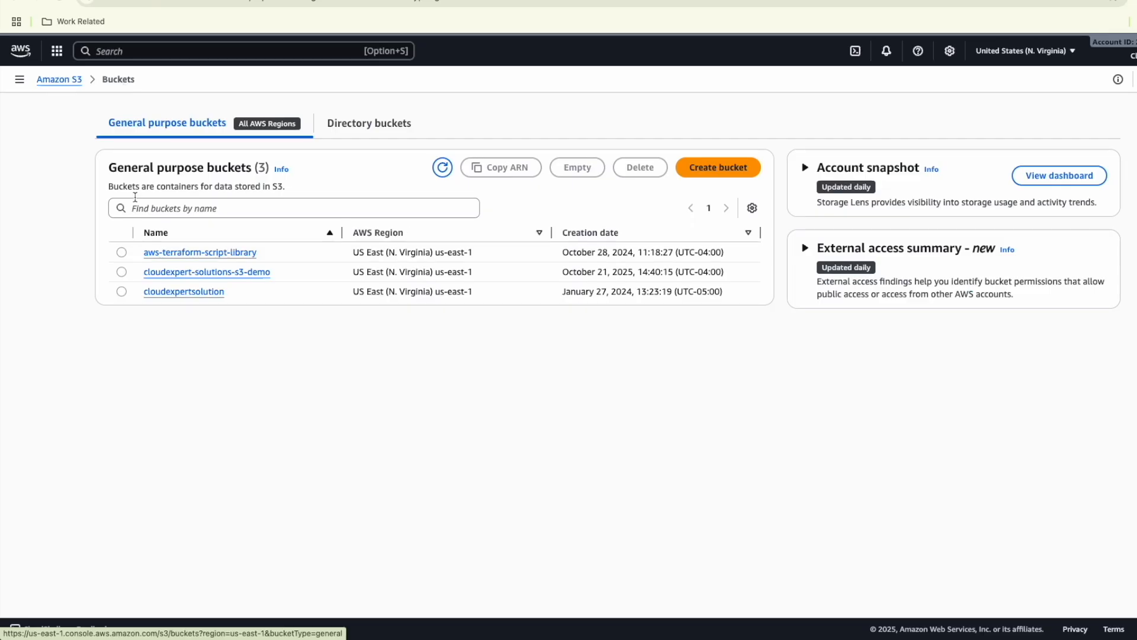
left_click(192, 256)
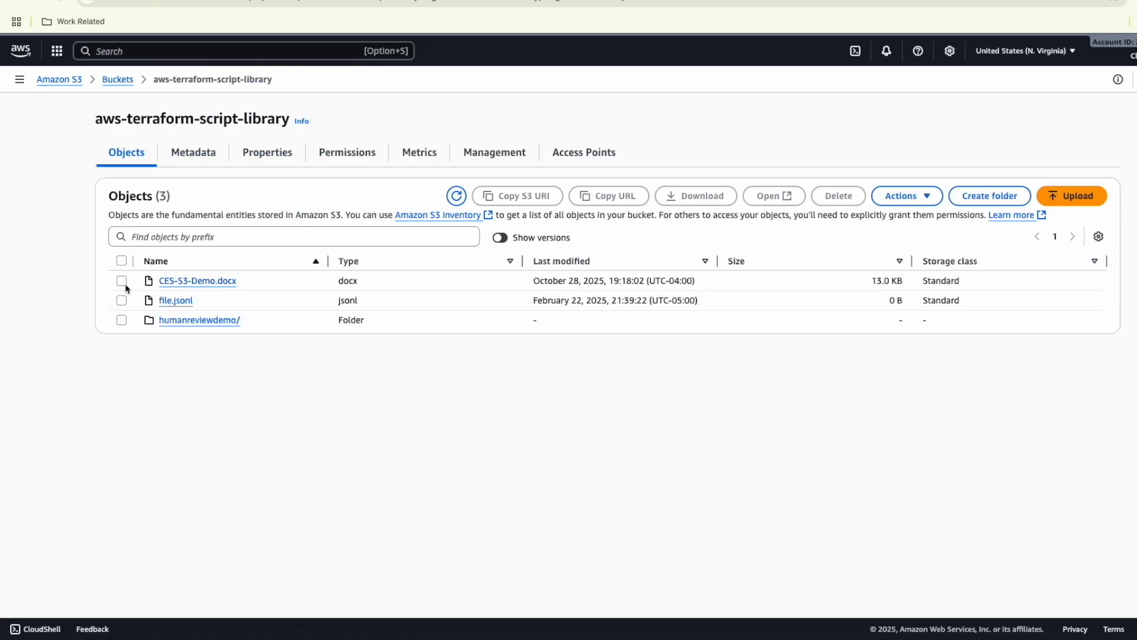
left_click(503, 239)
left_click(176, 286)
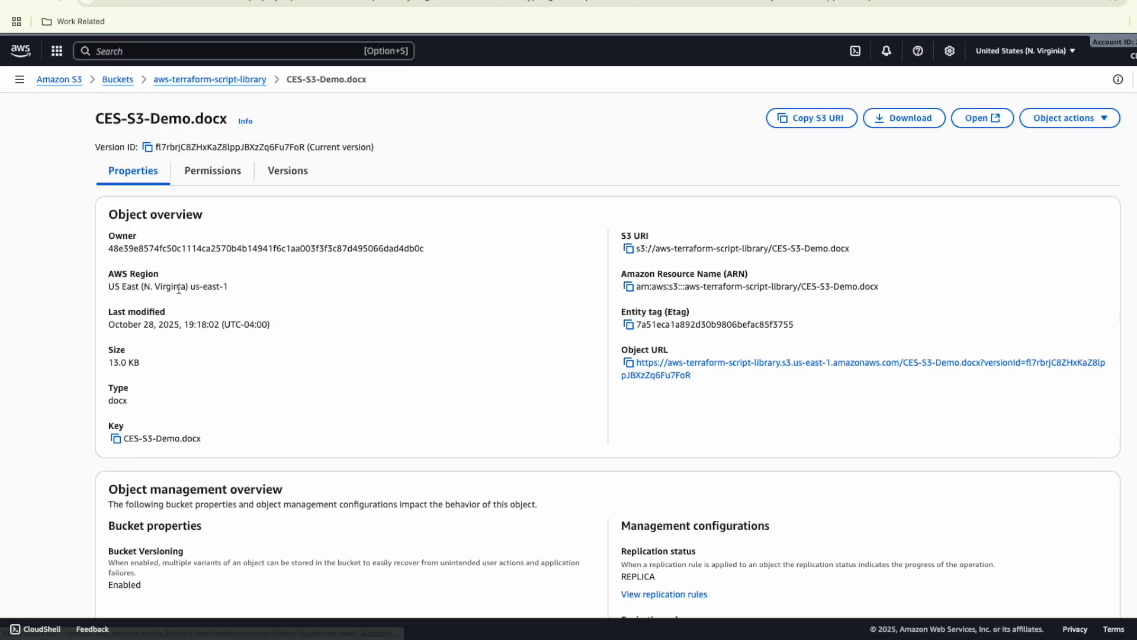
left_click(288, 171)
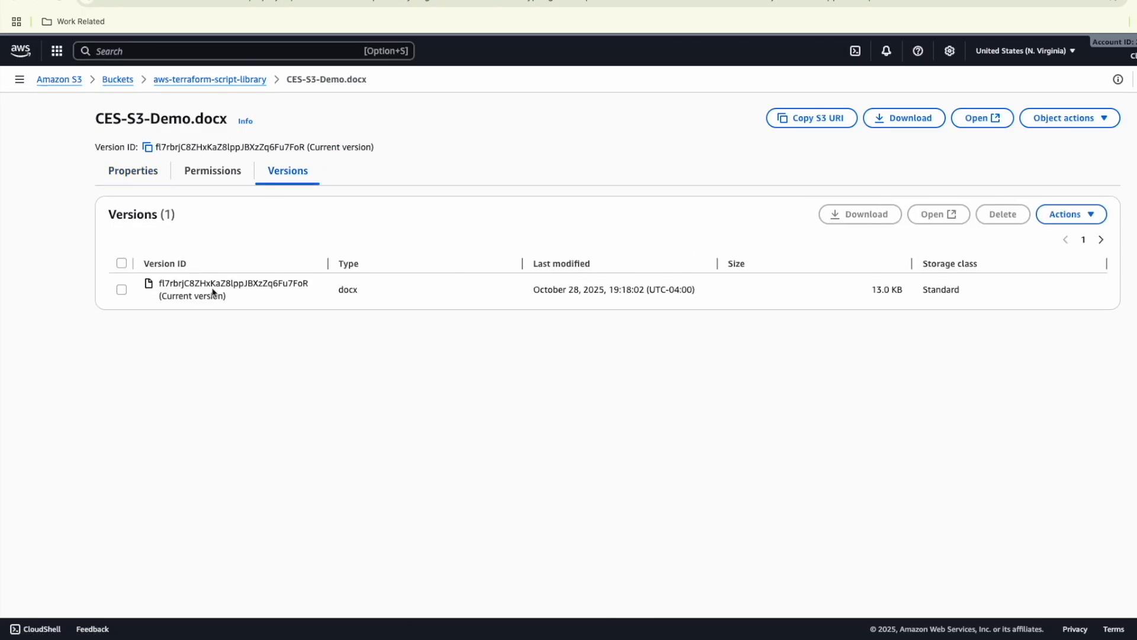
Restore CES-S3-Demo.docx in cloudexpert-solutions-s3-demo by permanently deleting its delete marker, confirming with "permanently delete", and hide the object versions
left_click(125, 81)
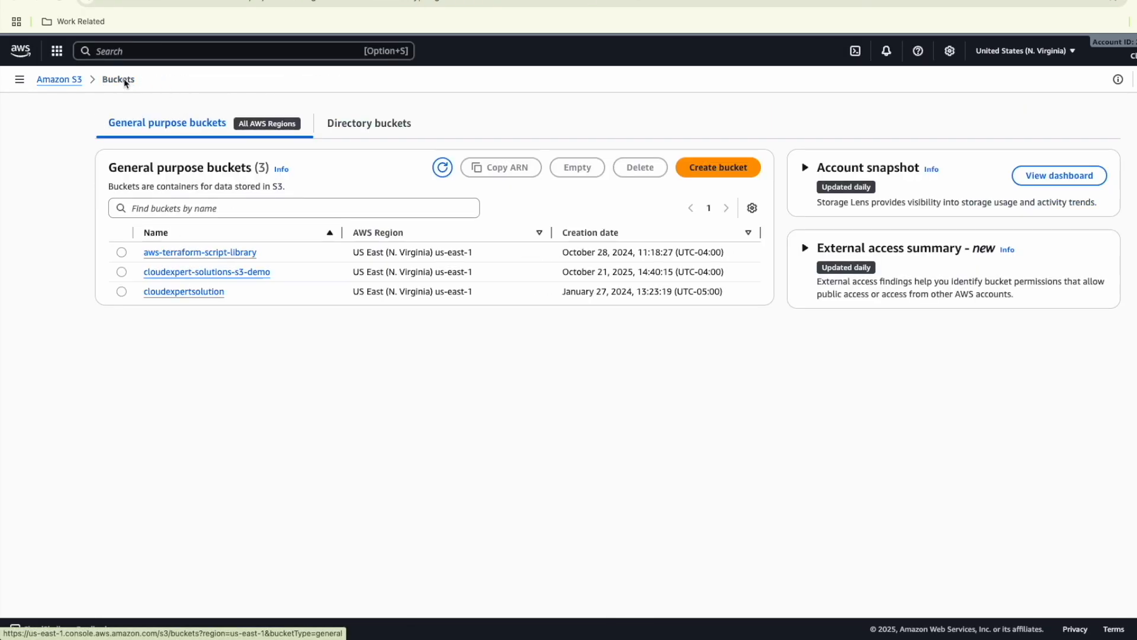
left_click(196, 273)
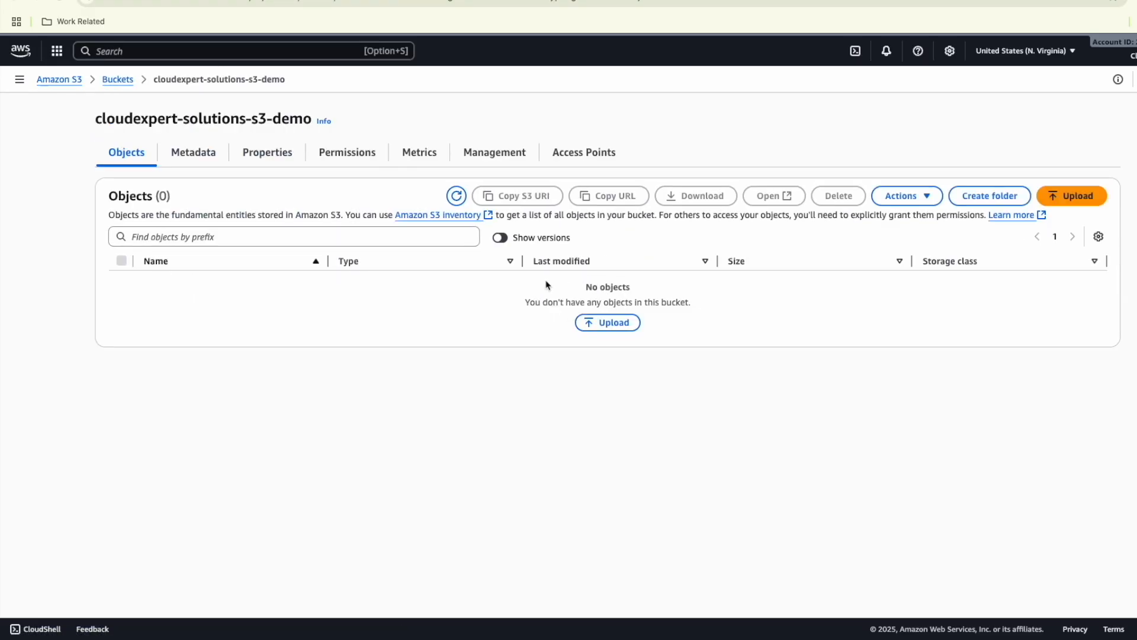
left_click(501, 237)
left_click(122, 287)
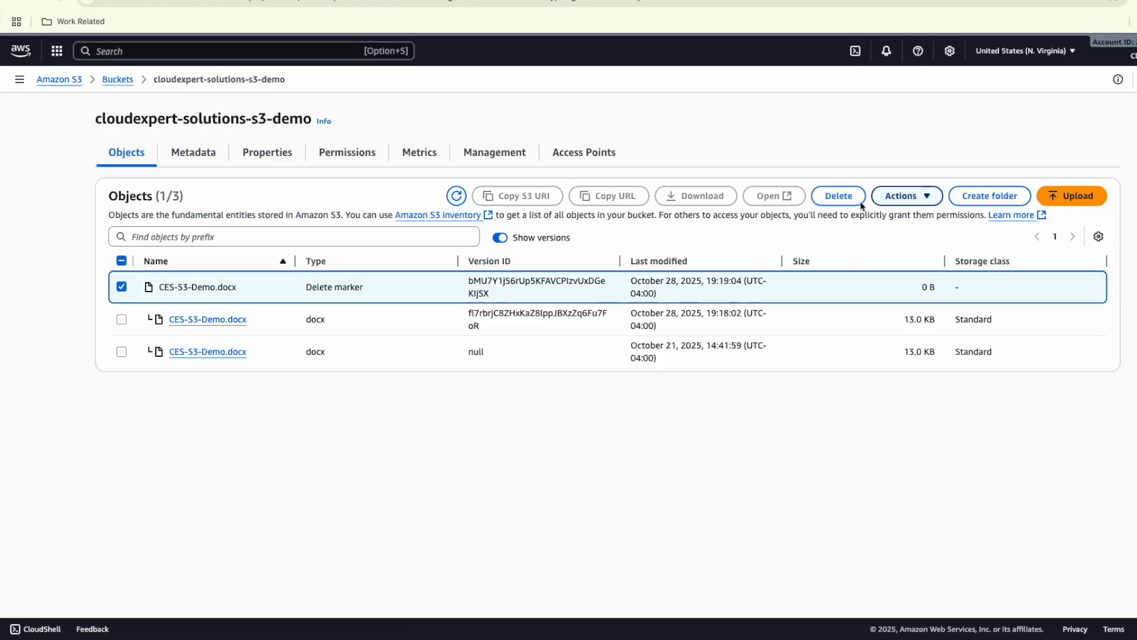
left_click(838, 196)
left_click(190, 405)
type("permanently delete")
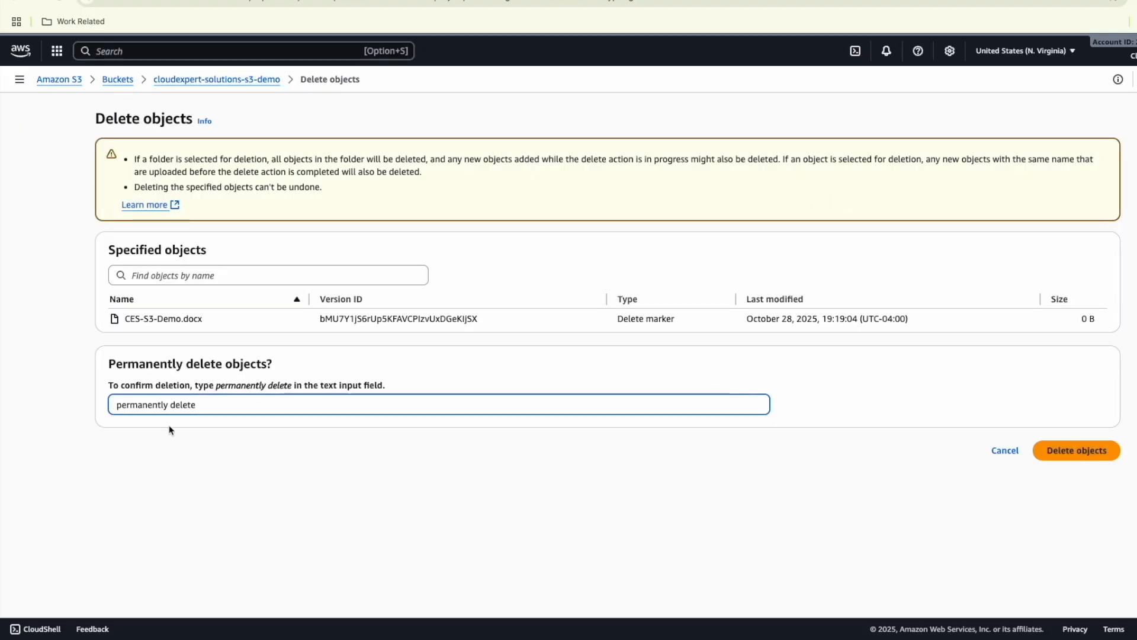
left_click(1072, 452)
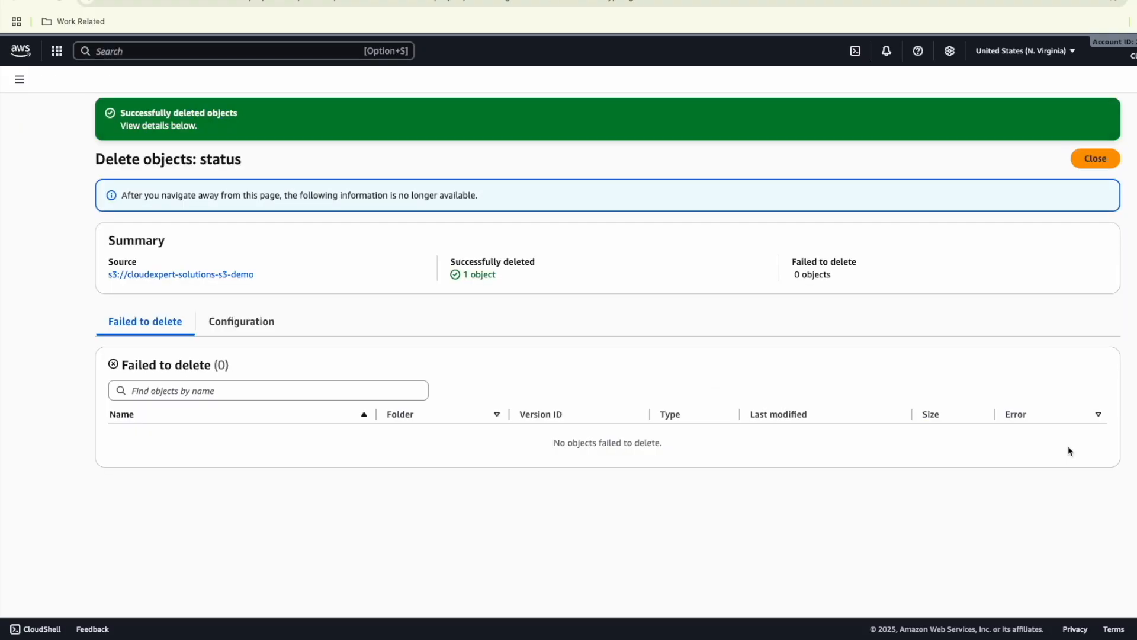
left_click(1092, 165)
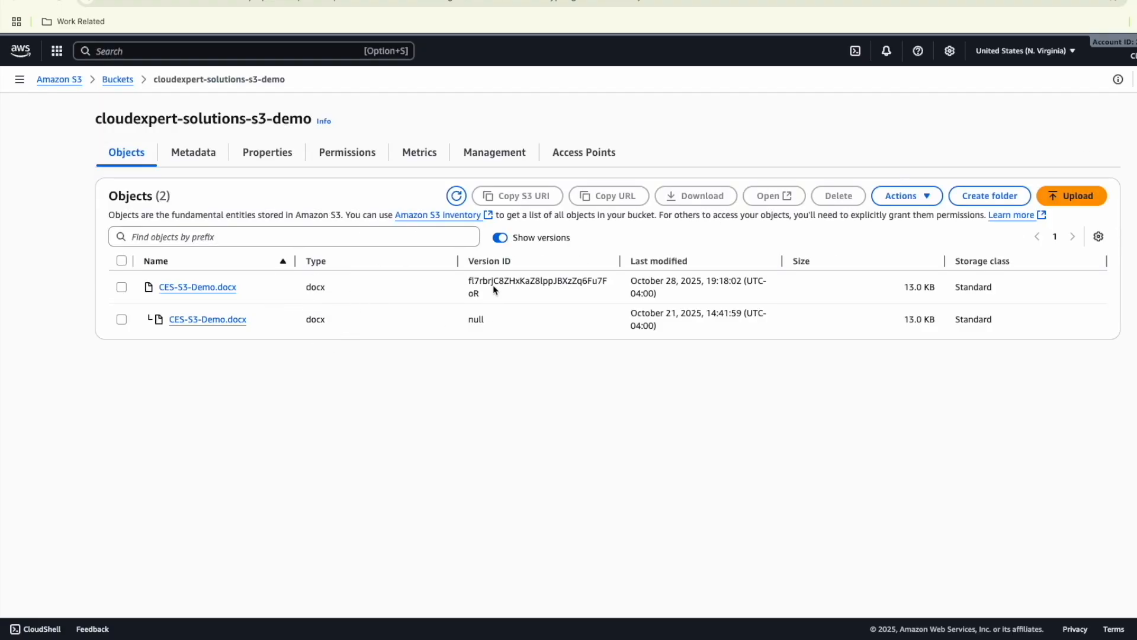
left_click(499, 239)
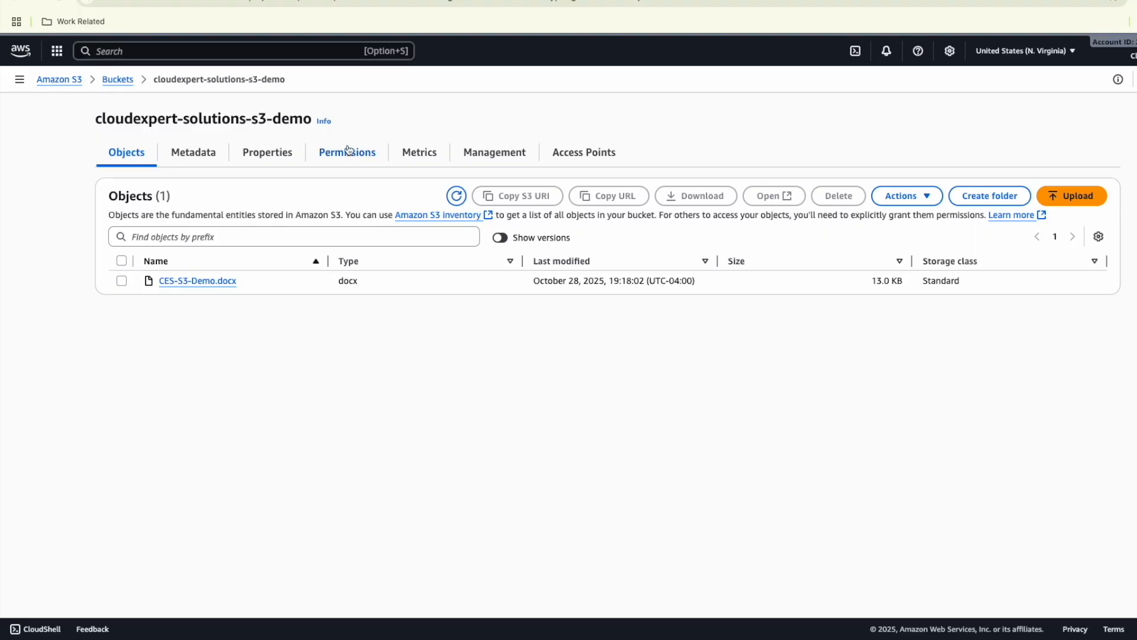
Delete the CES-Demo-Replication-Rule replication rule from the cloudexpert-solutions-s3-demo bucket and confirm the deletion
left_click(504, 157)
left_click(109, 540)
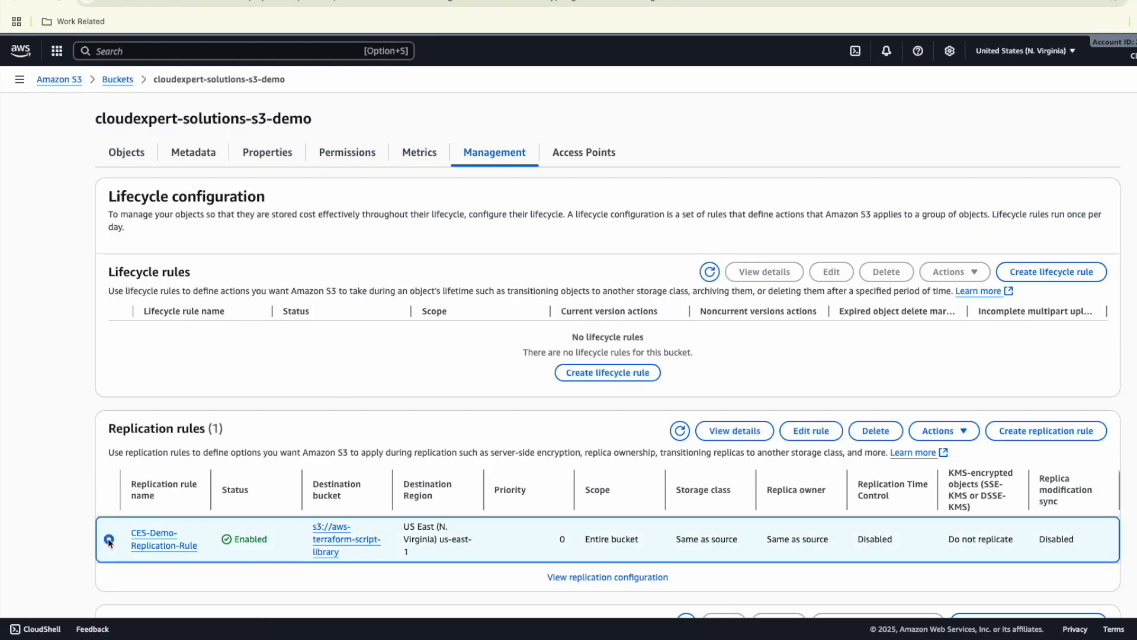
left_click(872, 433)
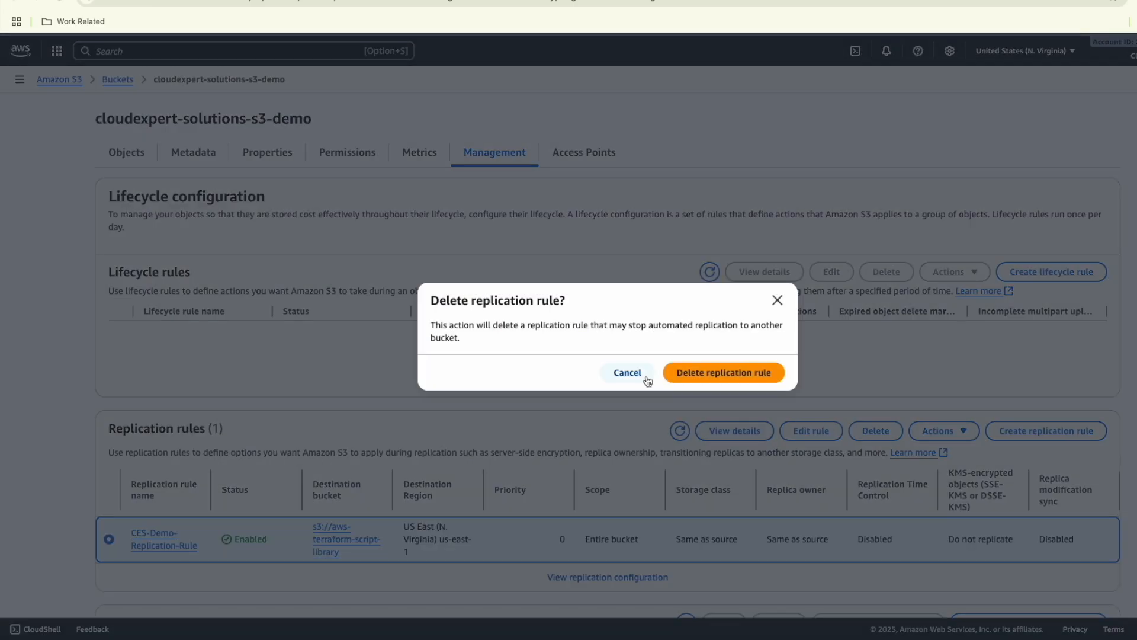
left_click(737, 379)
scroll(735, 382, "down", 2)
scroll(406, 254, "up", 2)
Suspend Bucket Versioning for cloudexpert-solutions-s3-demo, acknowledge the outcomes, save the change and check the versioning status
left_click(269, 201)
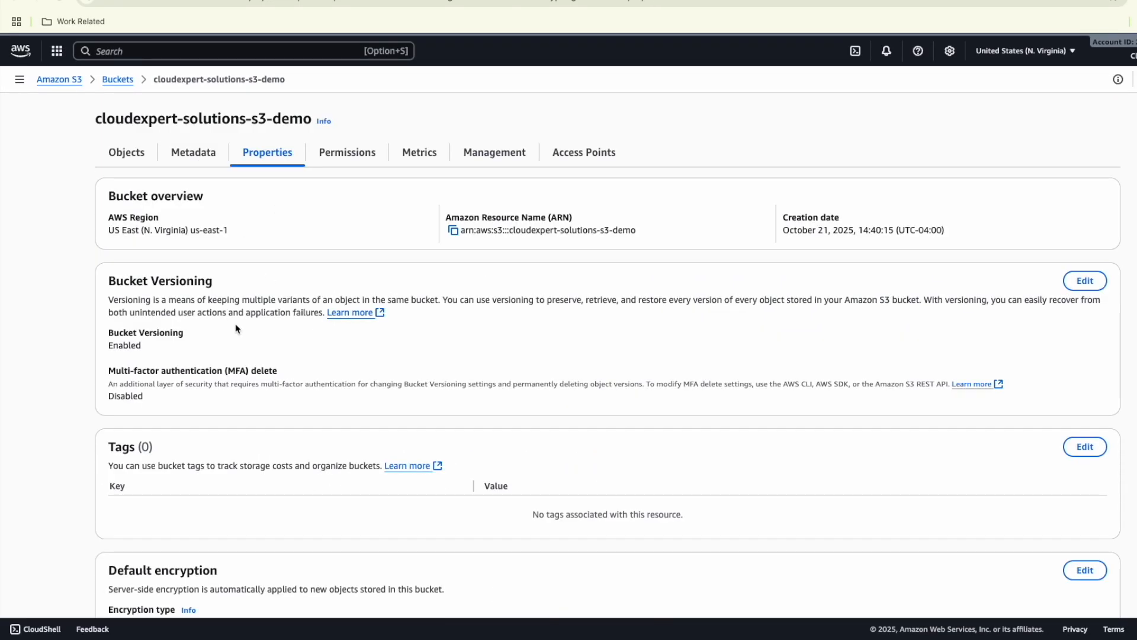
left_click(1086, 281)
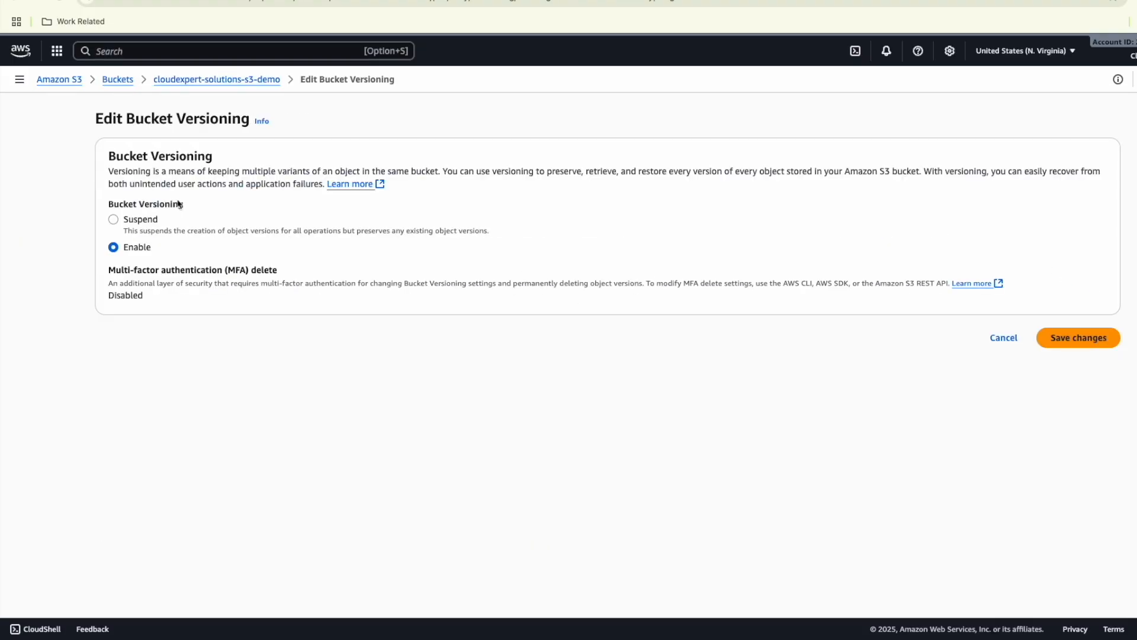
left_click(113, 220)
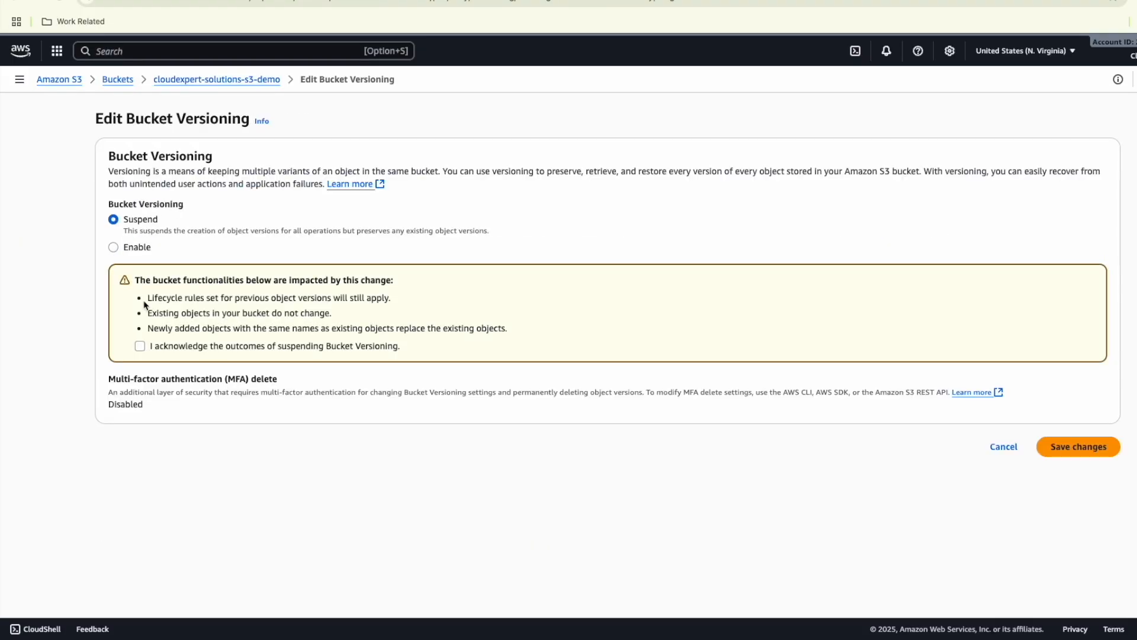
left_click(139, 346)
left_click(1065, 453)
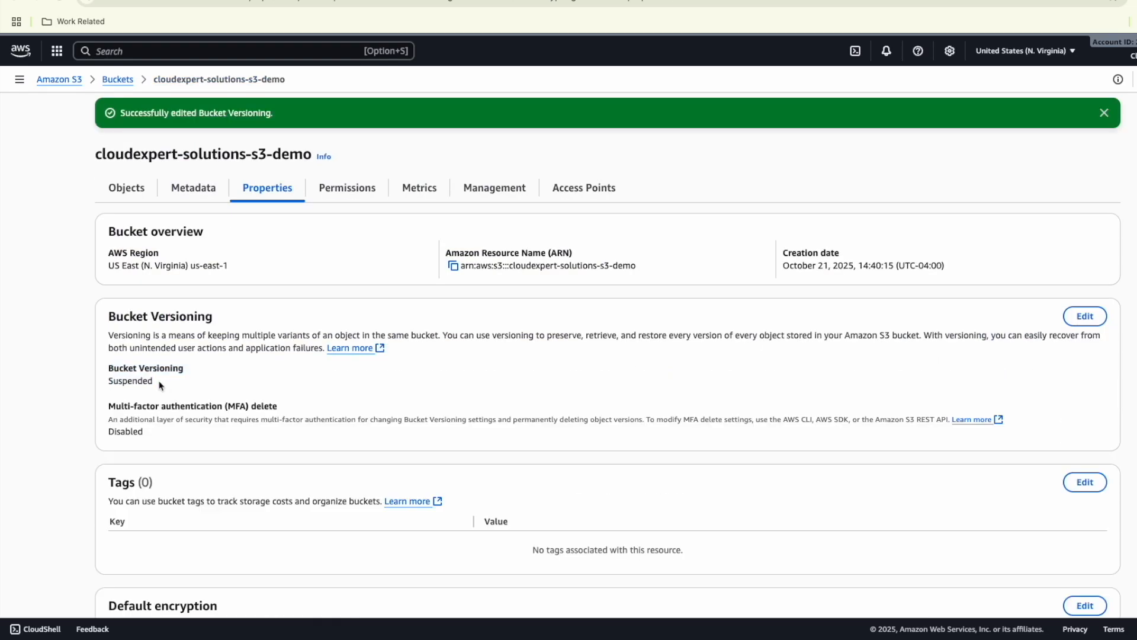
left_click_drag(159, 384, 126, 377)
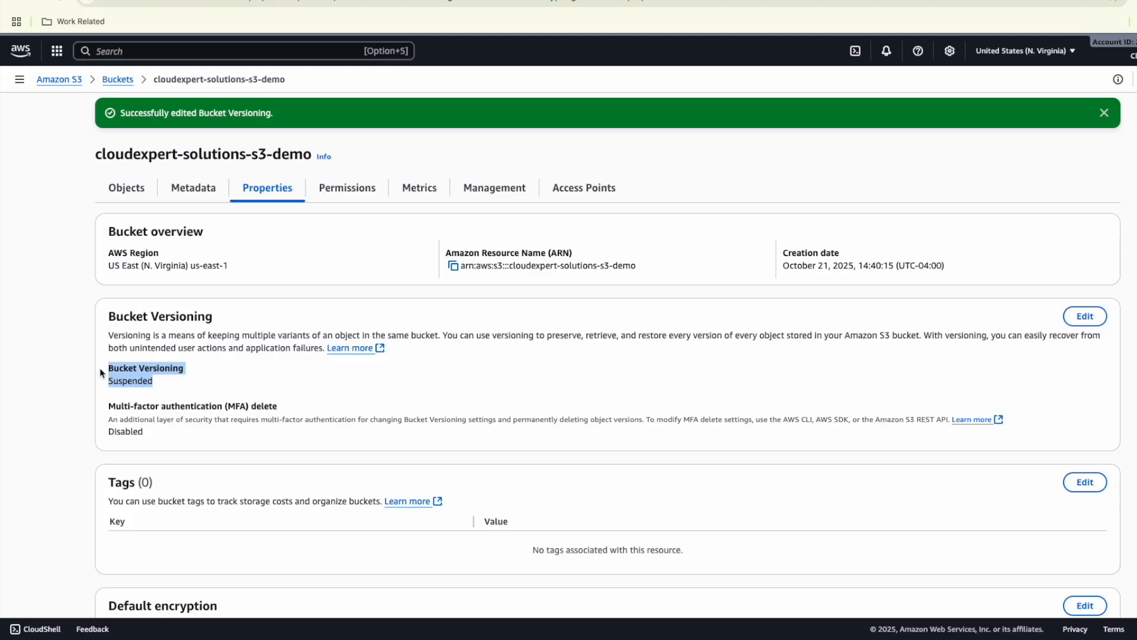